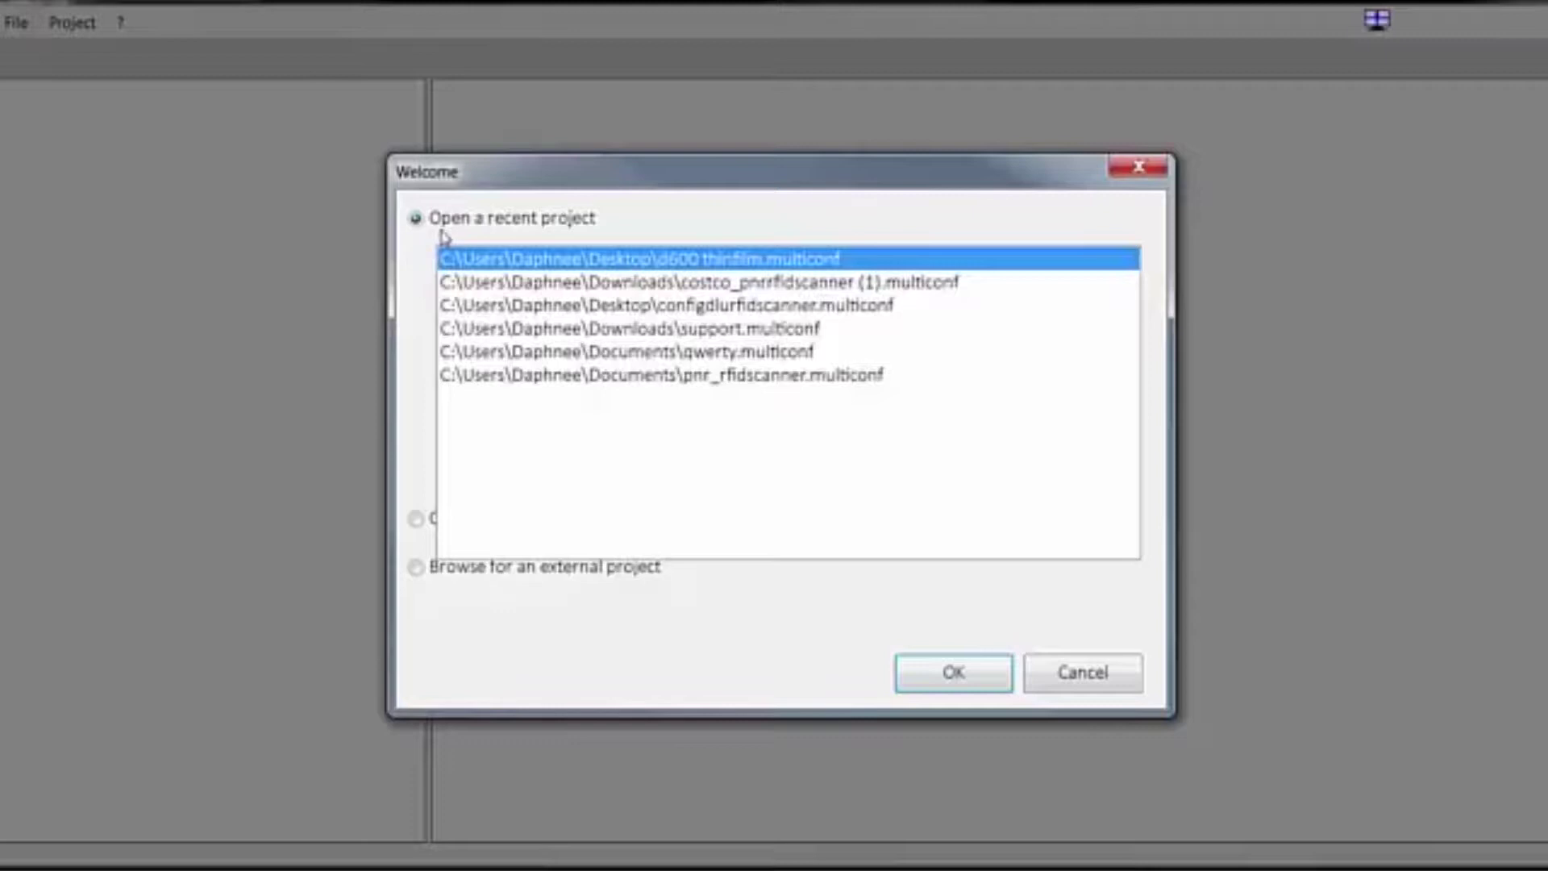
# Create a new project for the Prox'N'Roll RFID Scanner HSP (2016) from the RFID Scanners list.
pyautogui.click(416, 518)
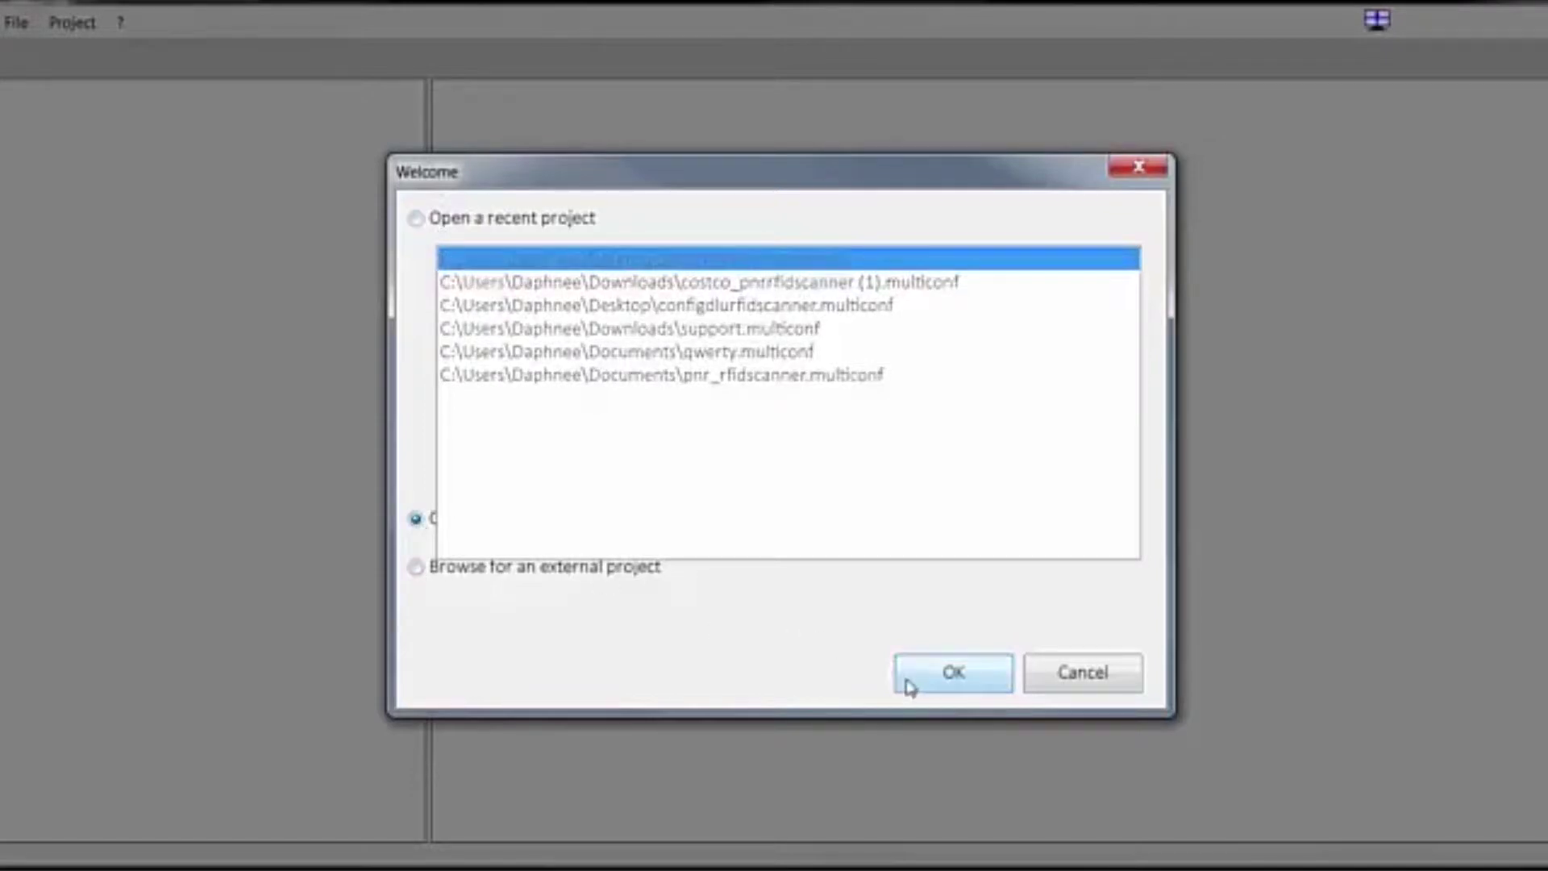
pyautogui.click(910, 685)
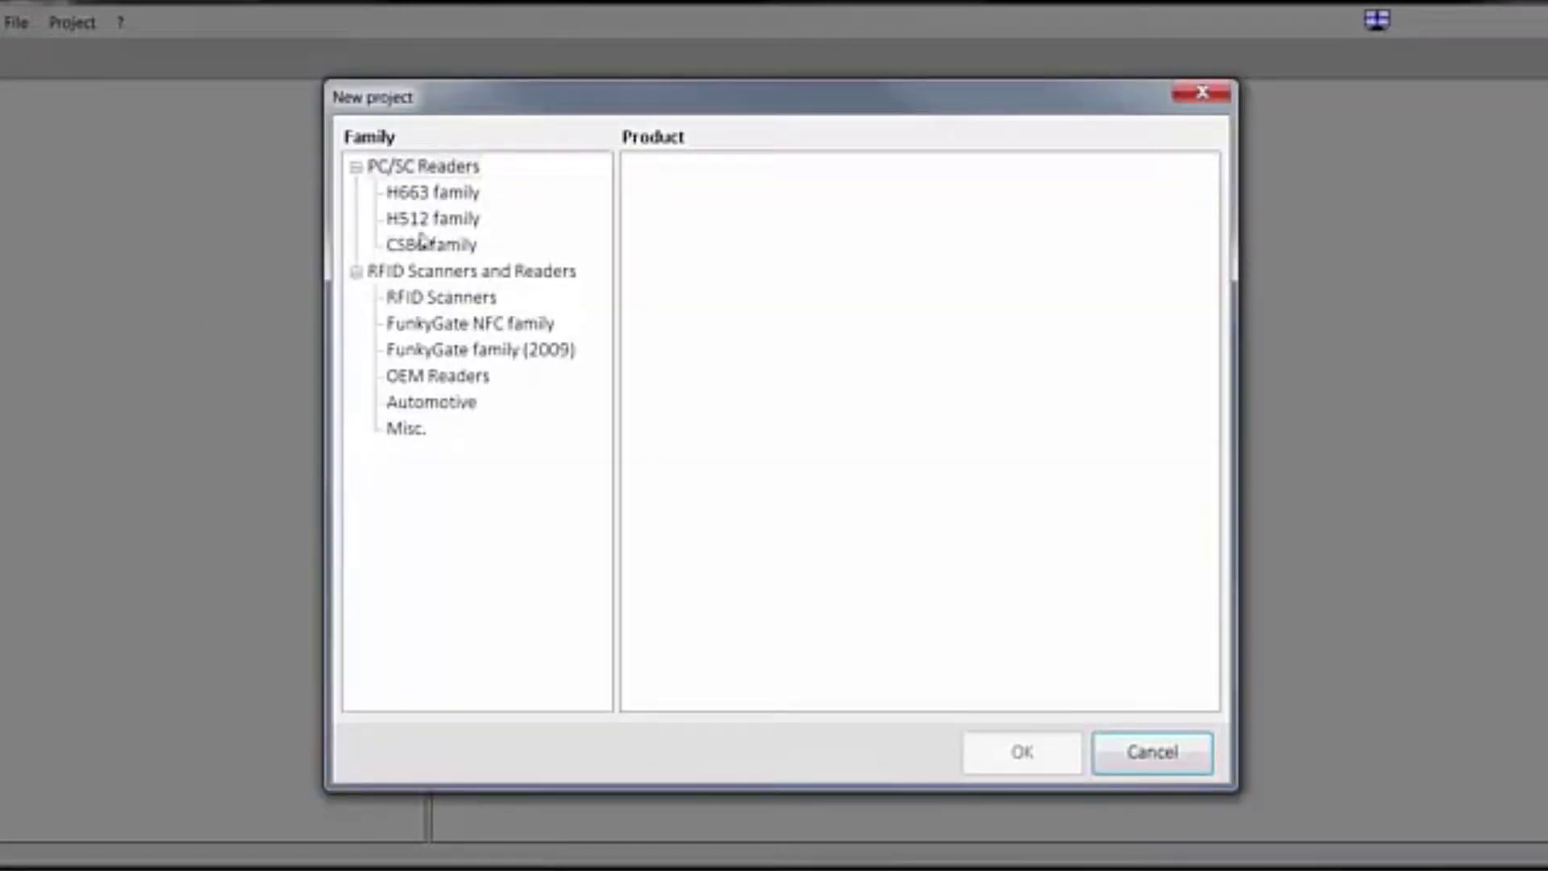
pyautogui.click(439, 297)
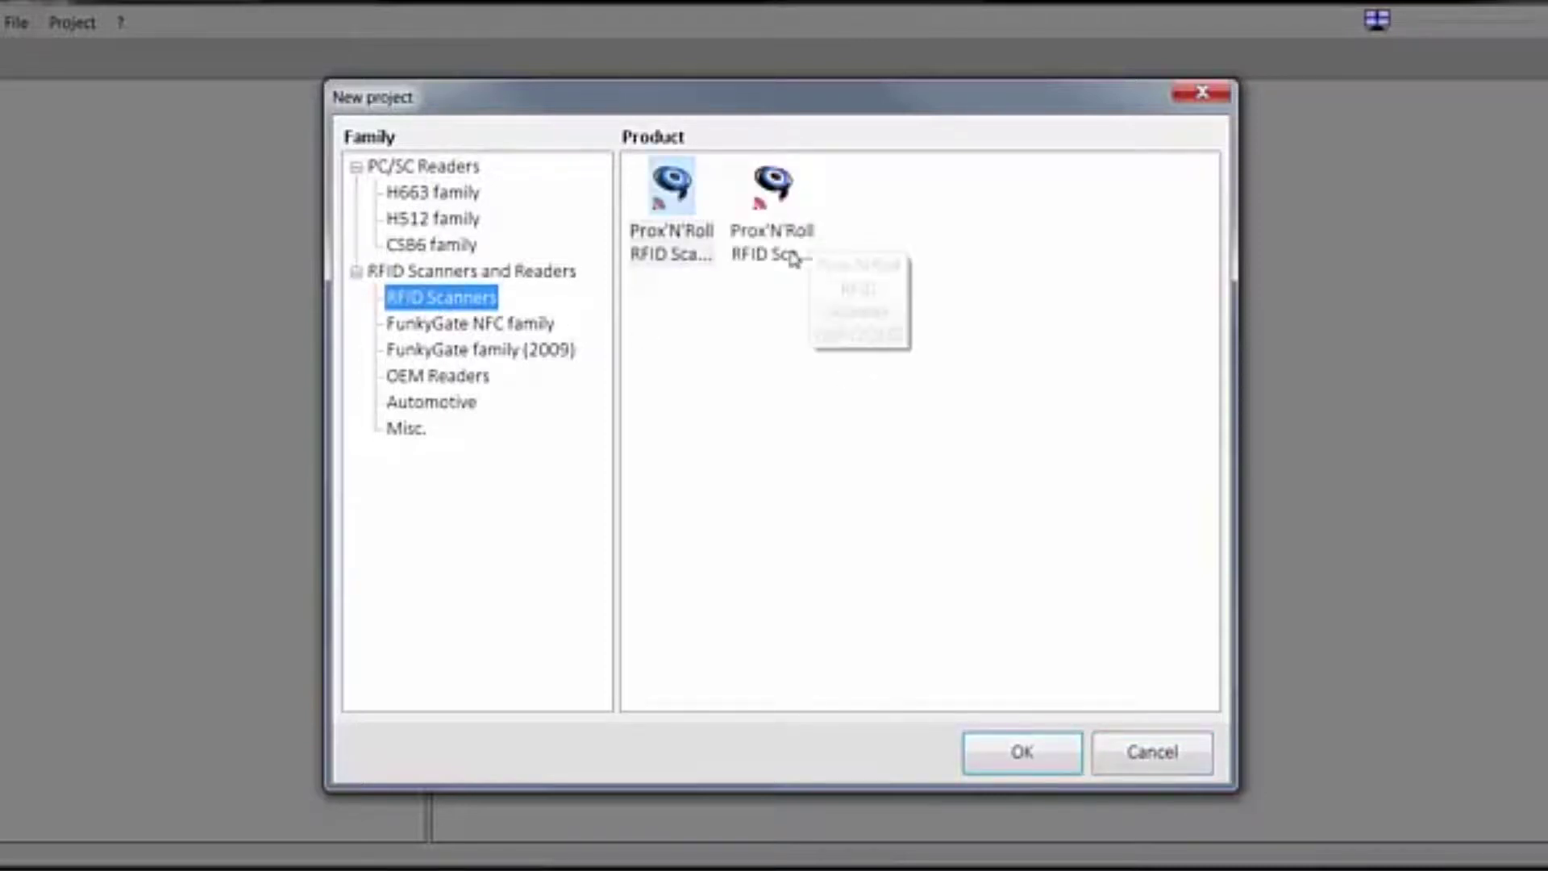
pyautogui.click(794, 258)
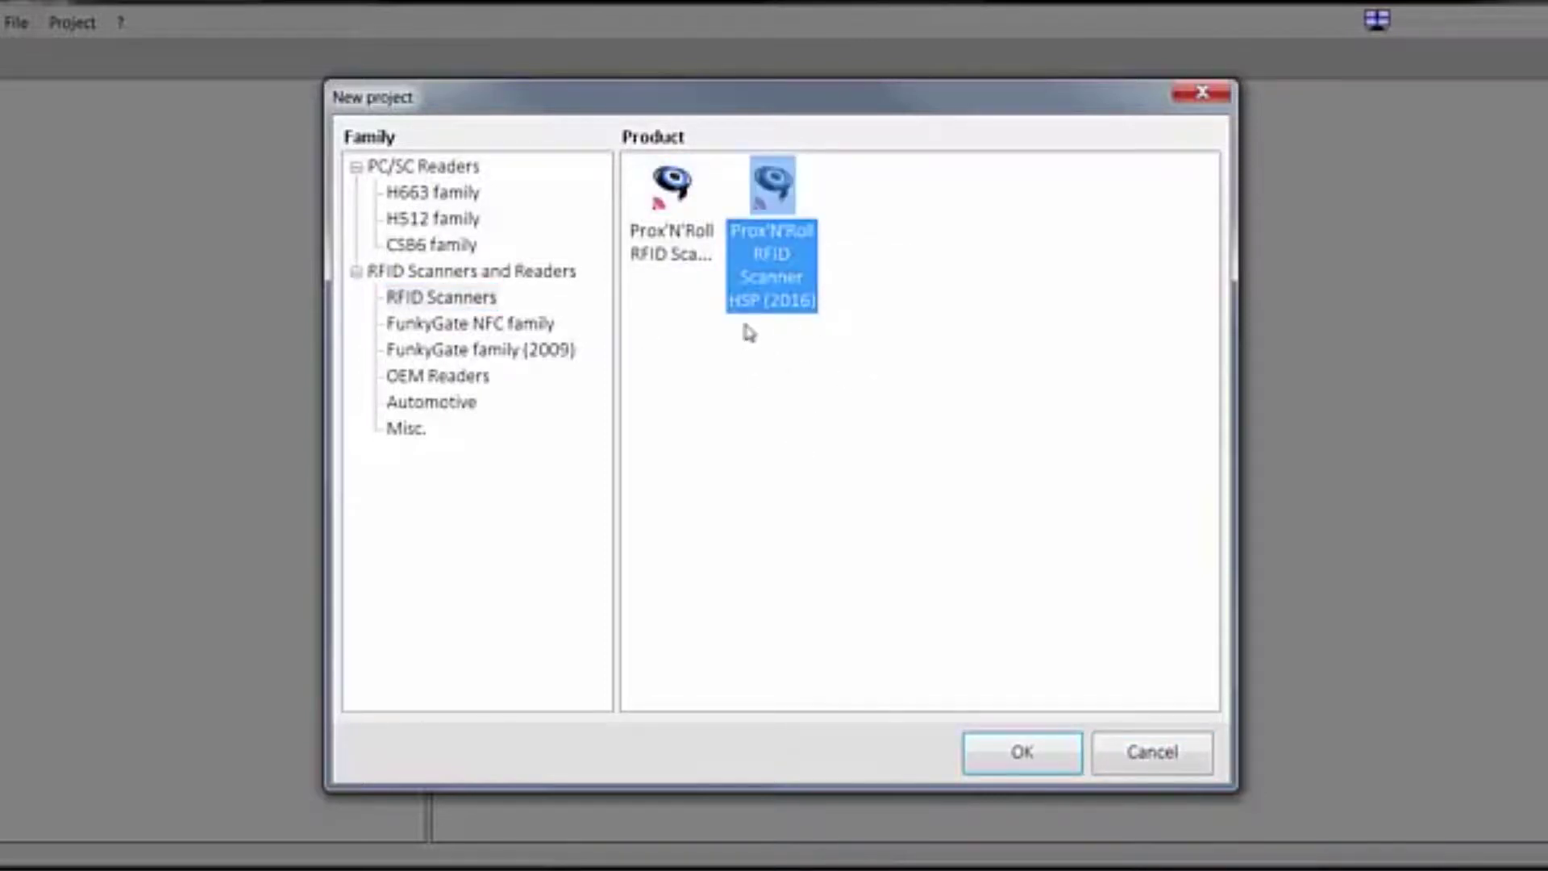
pyautogui.click(1029, 758)
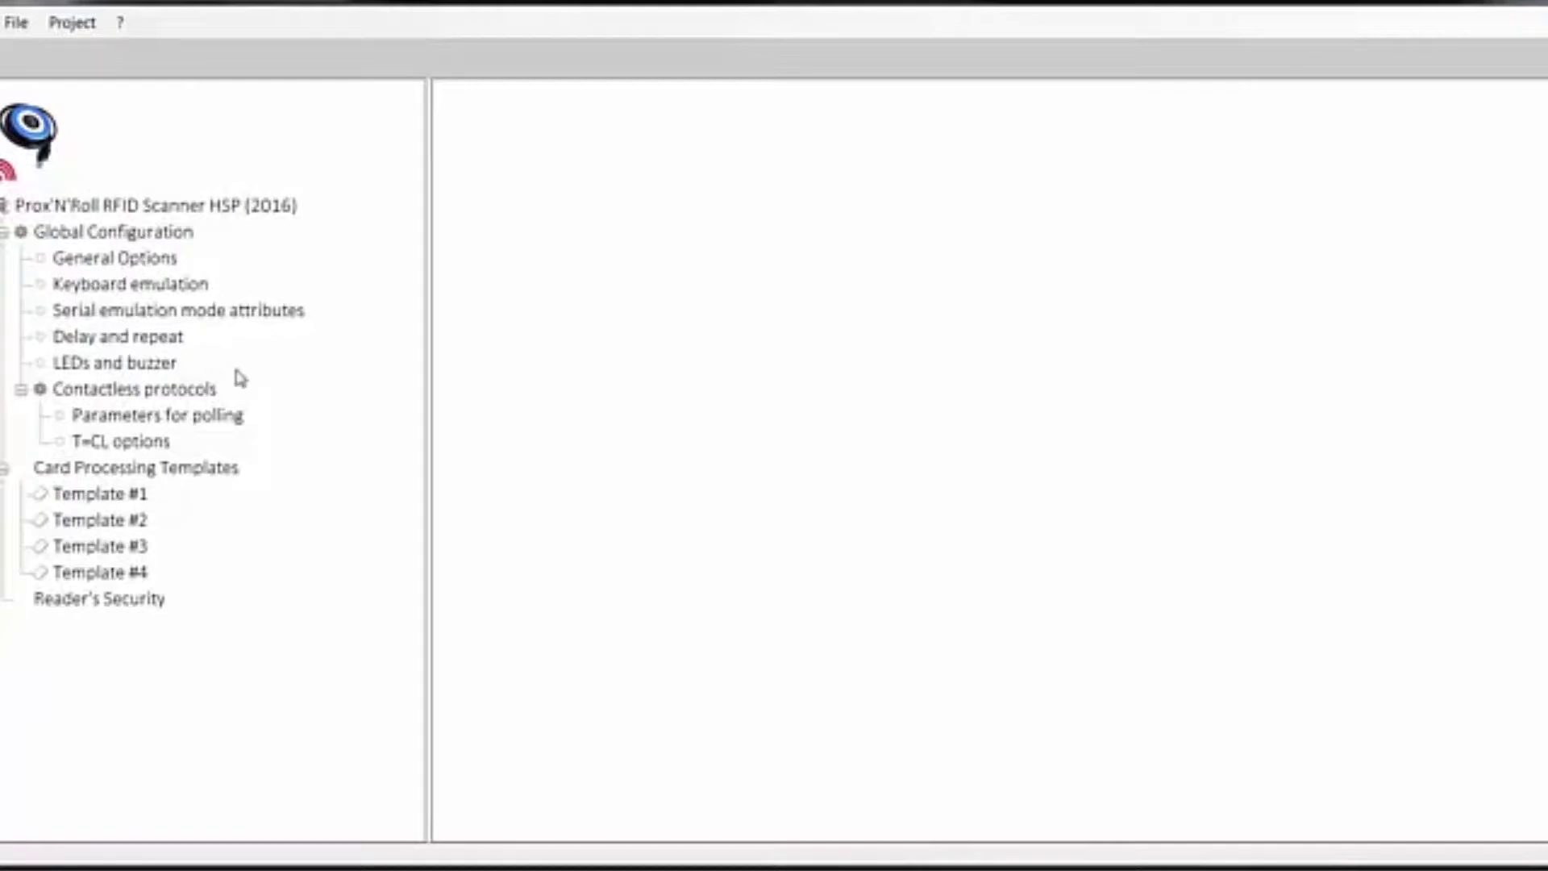
# Review General Options and LEDs and buzzer, then bring up Template #1's definition.
pyautogui.click(129, 282)
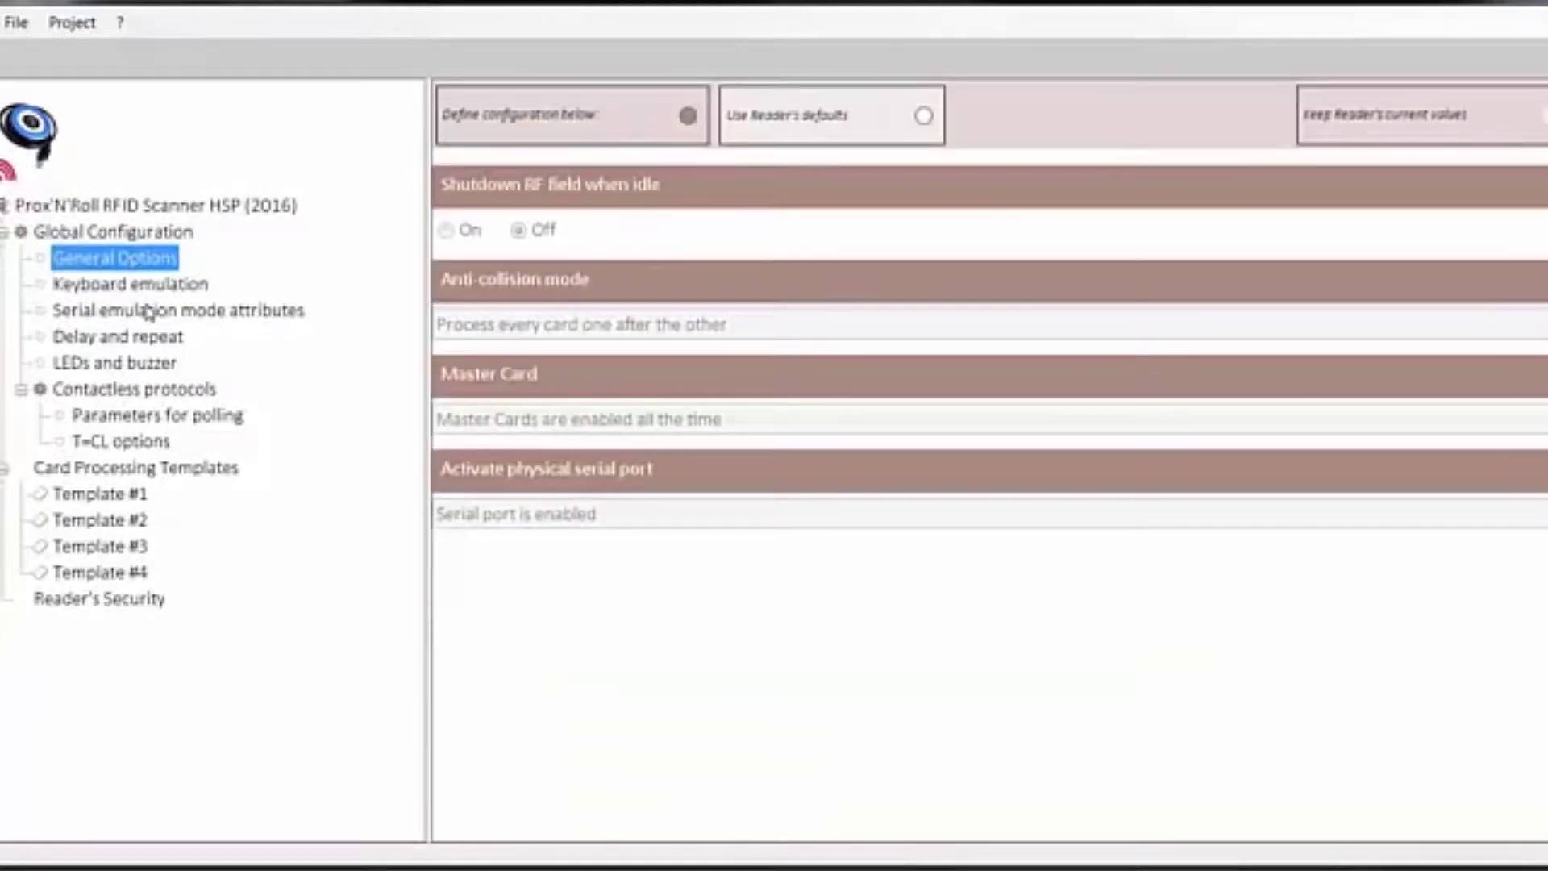
pyautogui.click(150, 311)
pyautogui.click(121, 362)
pyautogui.click(111, 496)
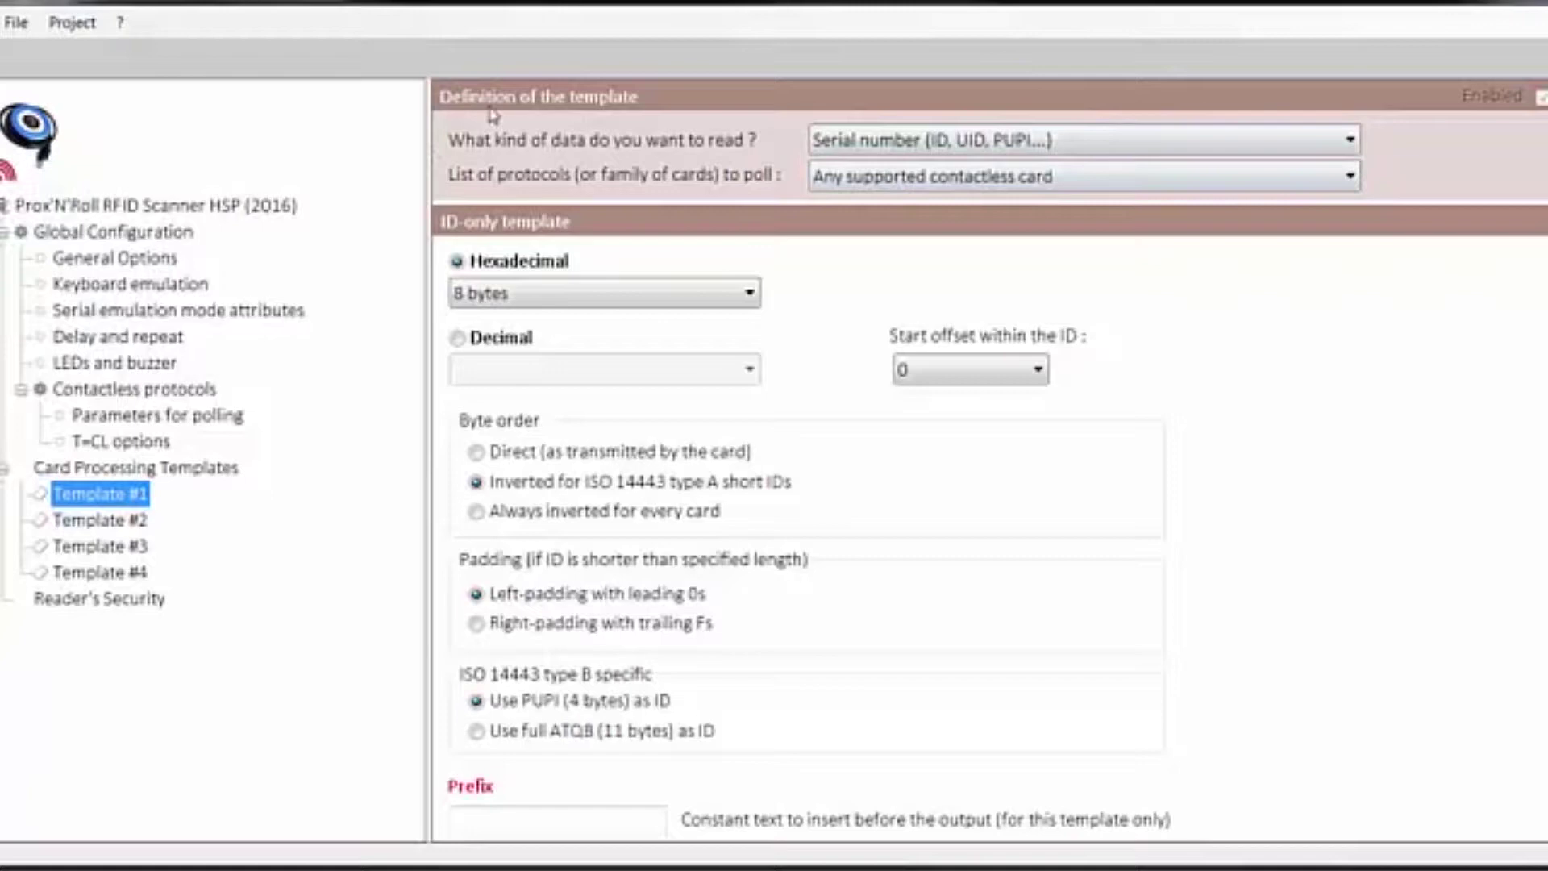
# Set Template #1 to poll ISO 14443 type A and read Mifare UltraLight pages from page 4.
pyautogui.click(913, 188)
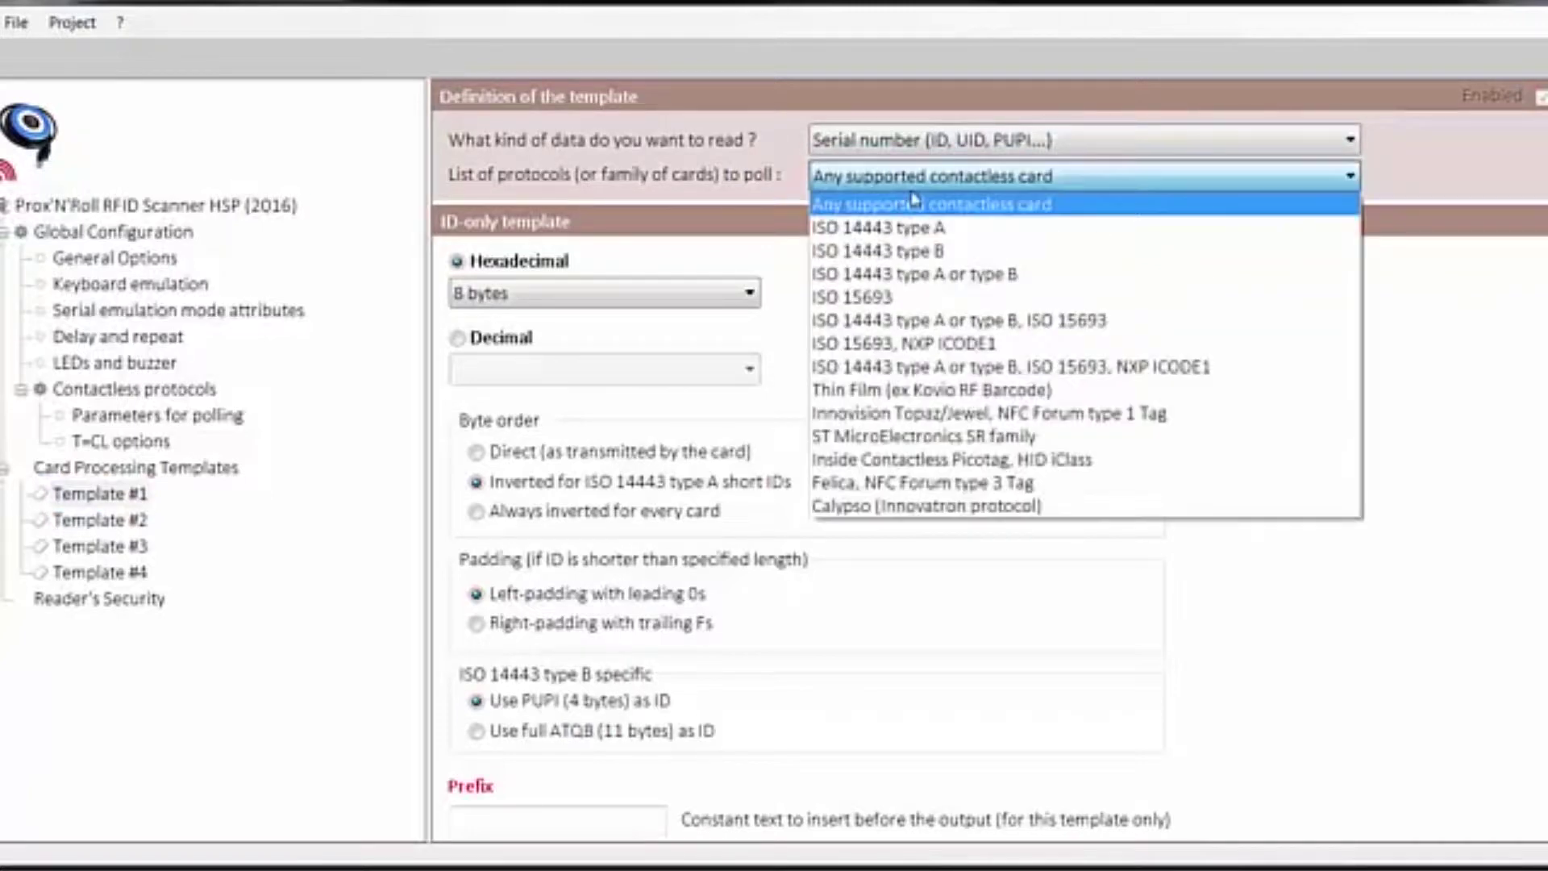
pyautogui.click(919, 235)
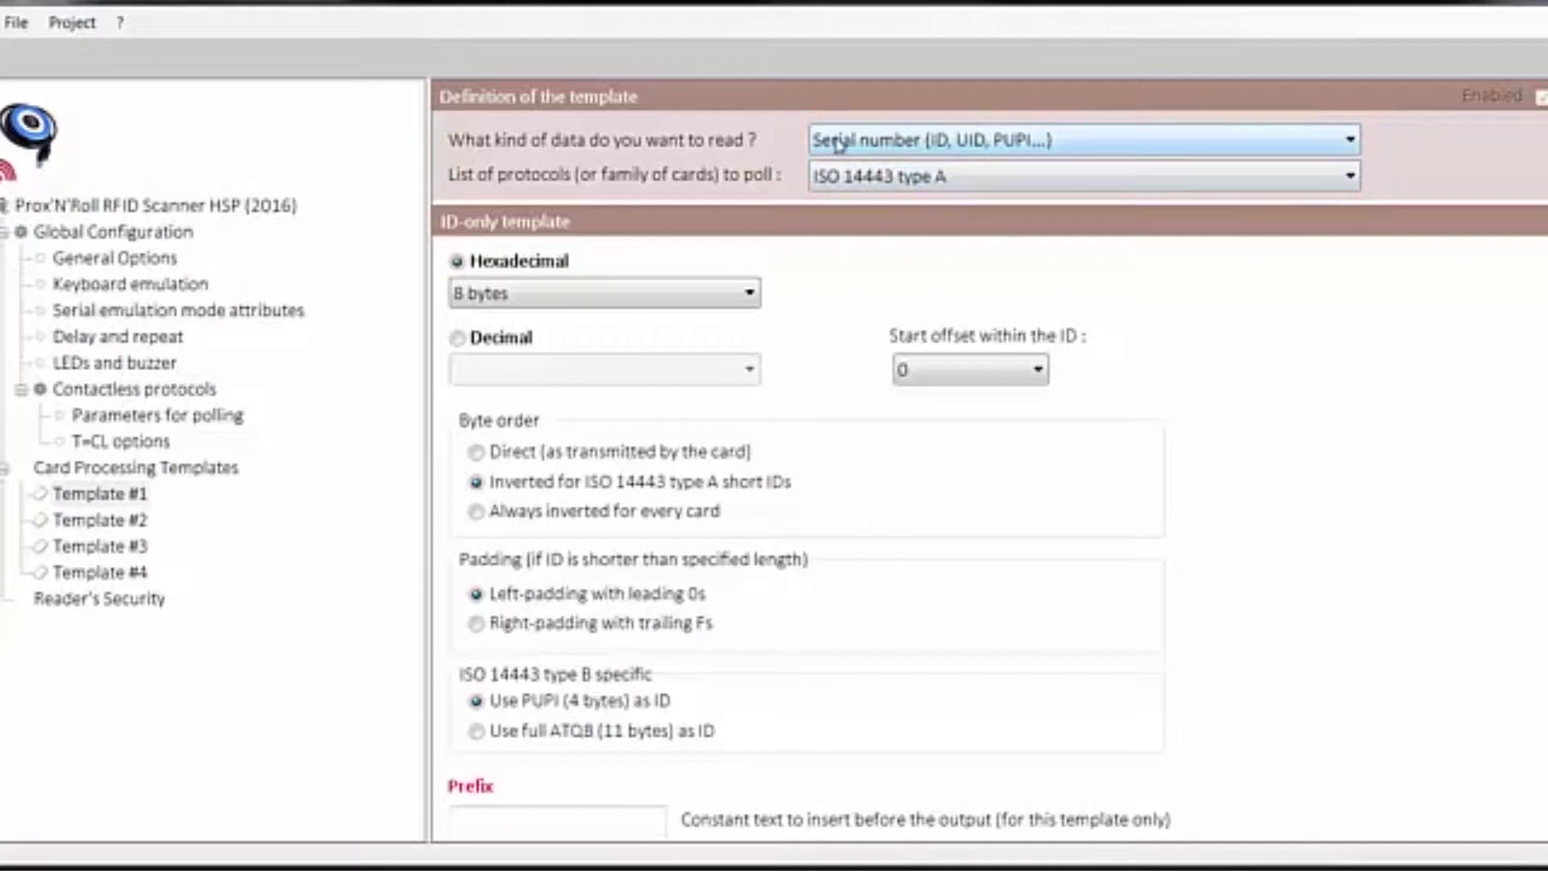
pyautogui.click(924, 143)
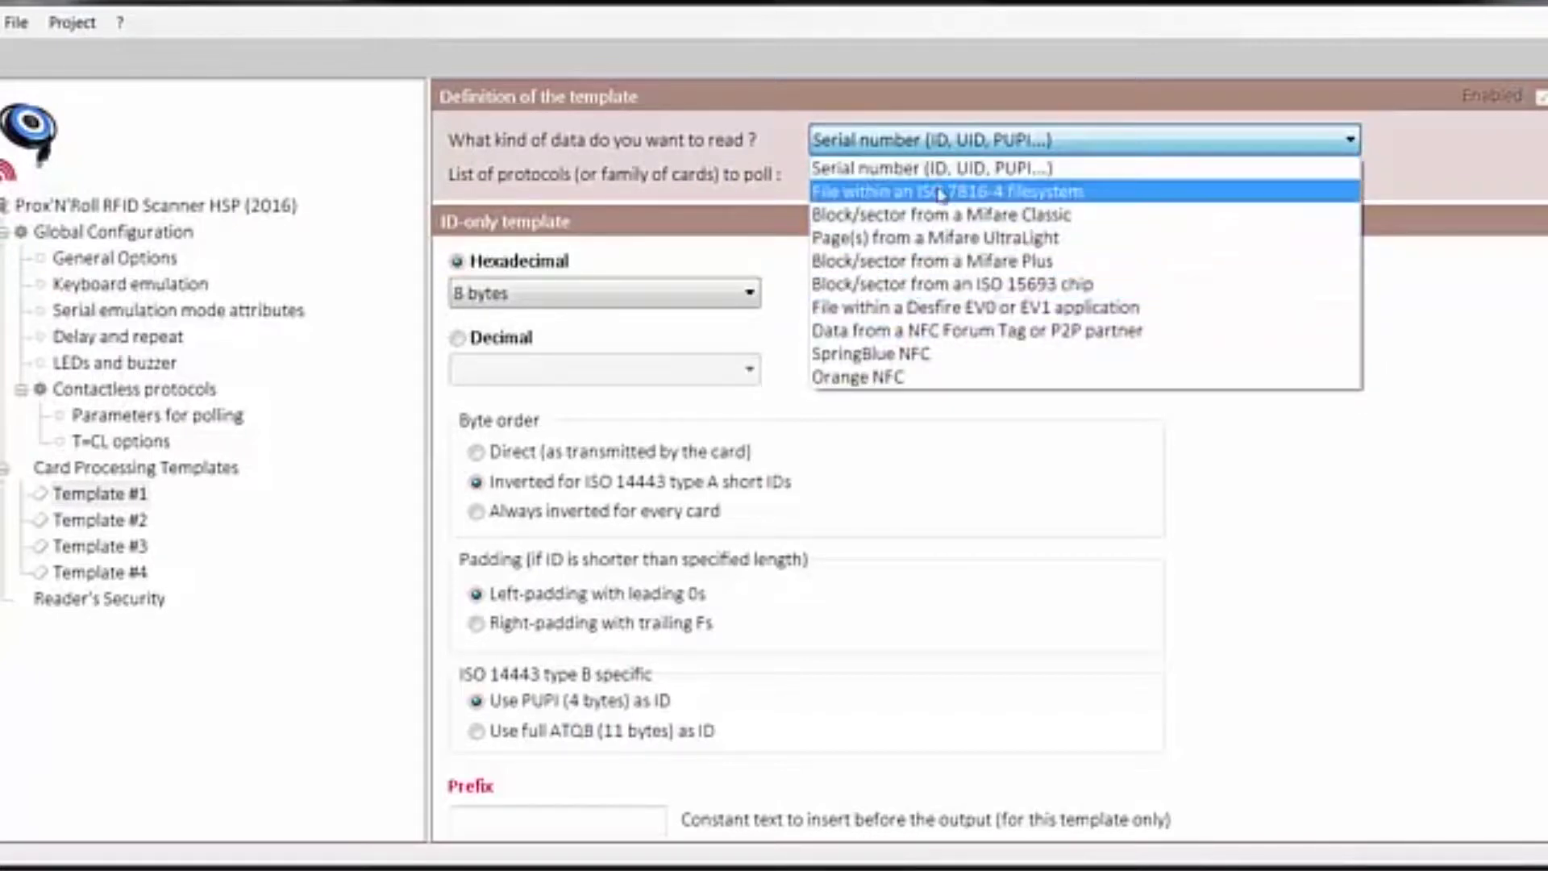
pyautogui.click(995, 242)
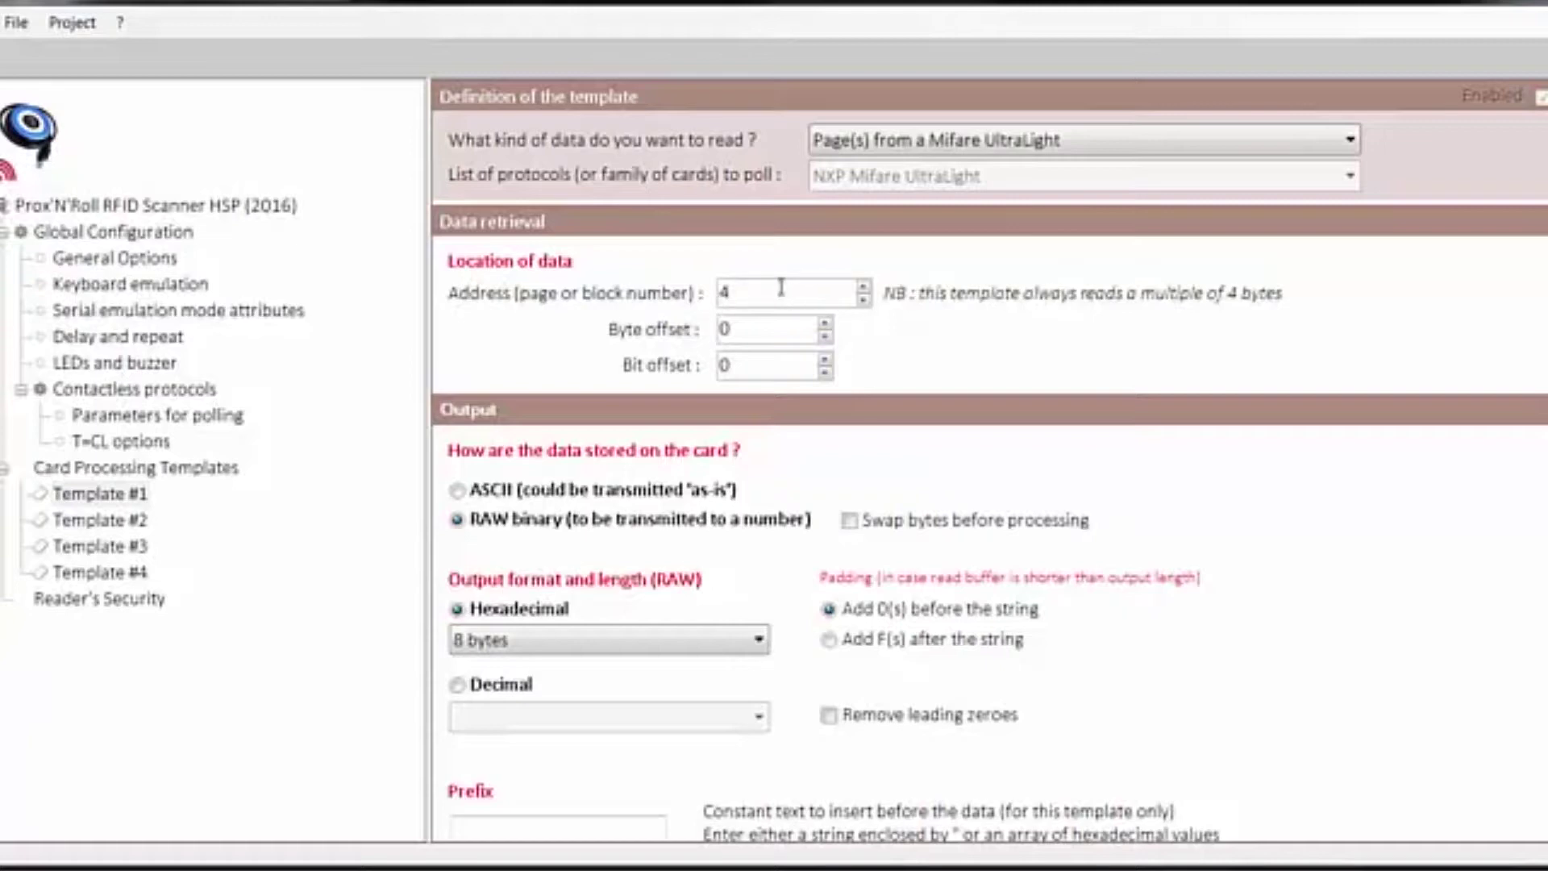
# Keep Template #1's card data format as RAW binary after trying ASCII.
pyautogui.moveTo(781, 288); pyautogui.dragTo(706, 288)
pyautogui.click(515, 492)
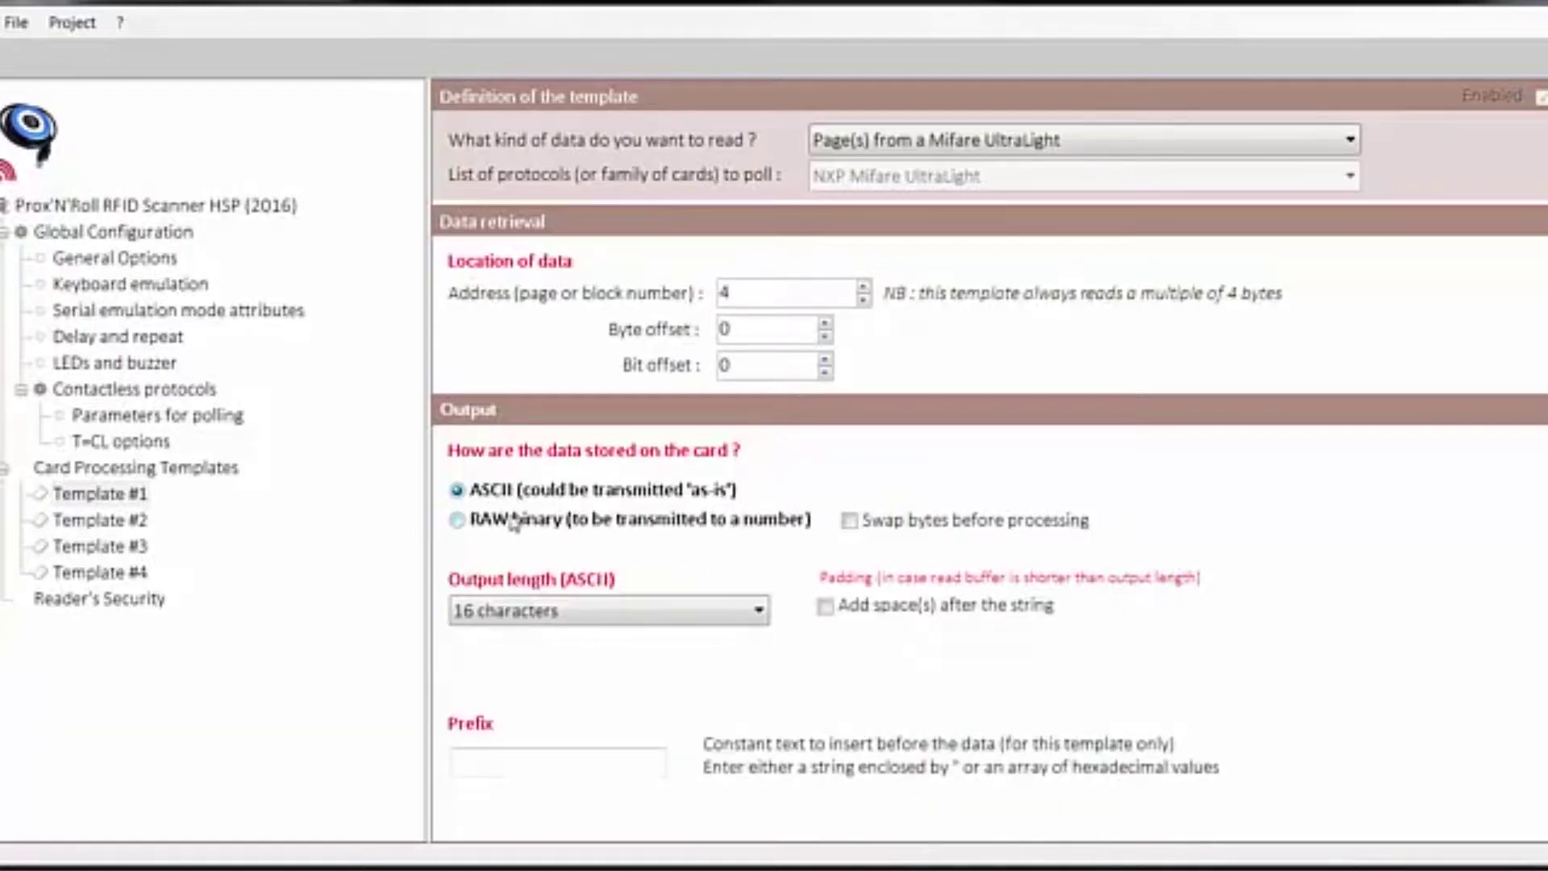
pyautogui.click(516, 523)
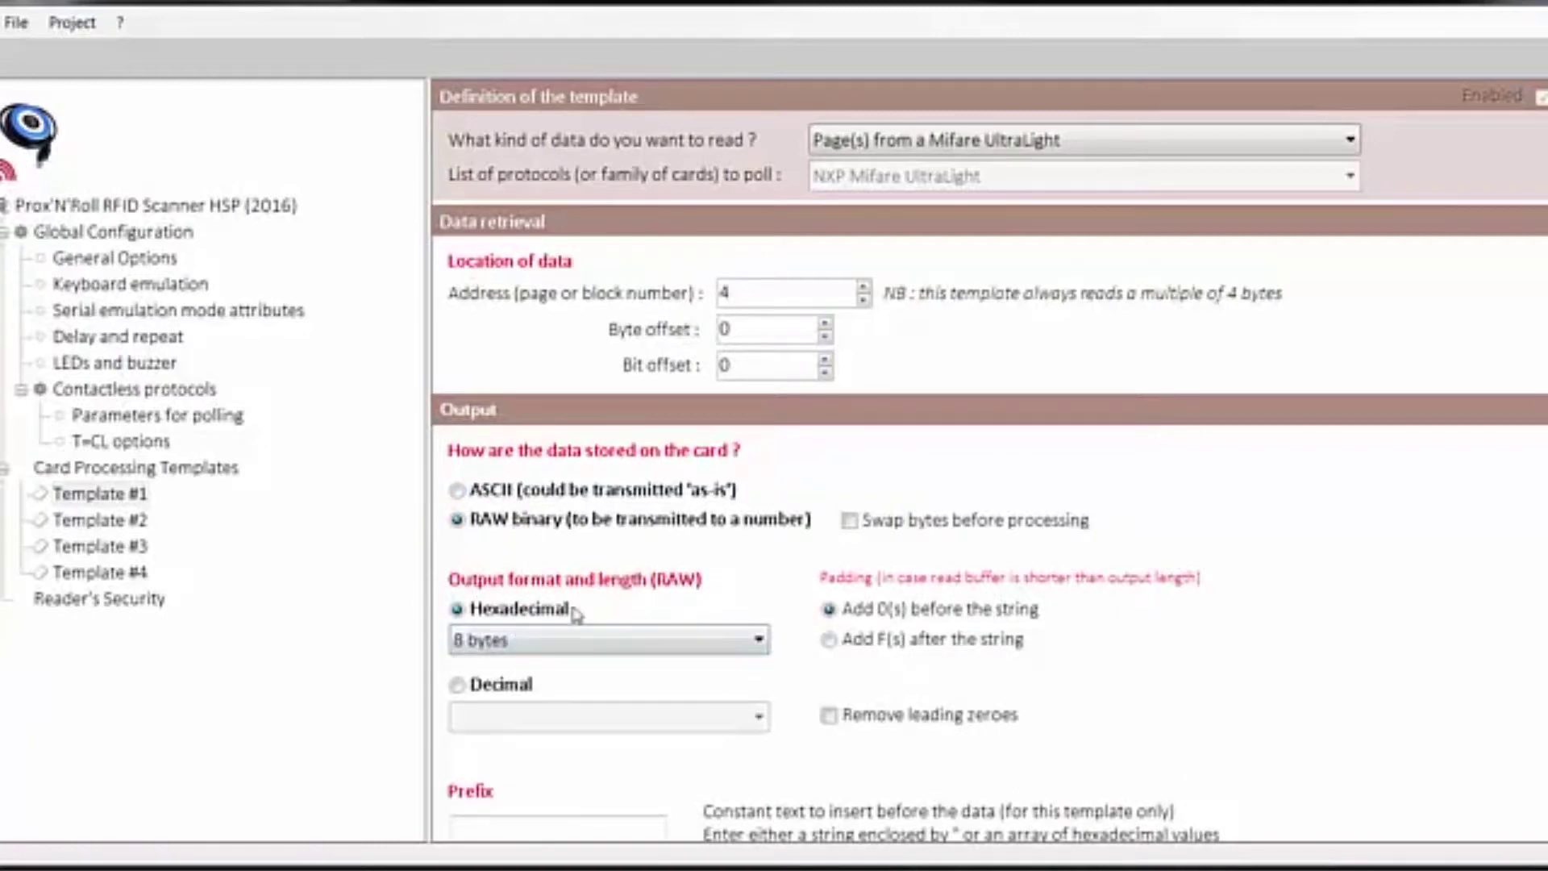
# Keep the hexadecimal output length at 8 bytes and focus the empty Prefix field.
pyautogui.click(545, 640)
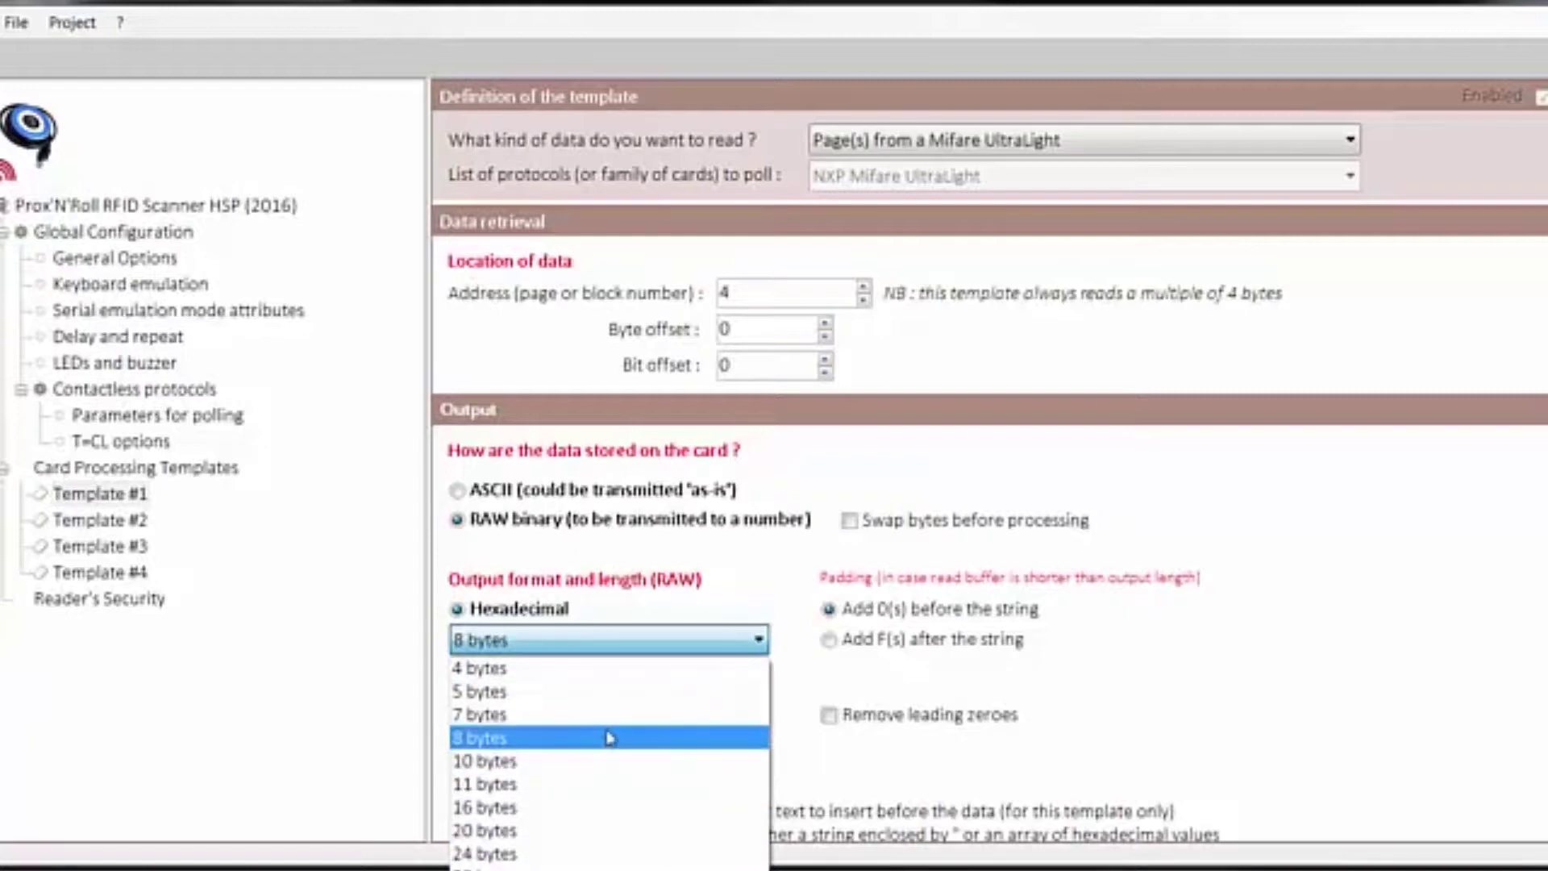
pyautogui.click(609, 738)
pyautogui.scroll(-3, 805, 686)
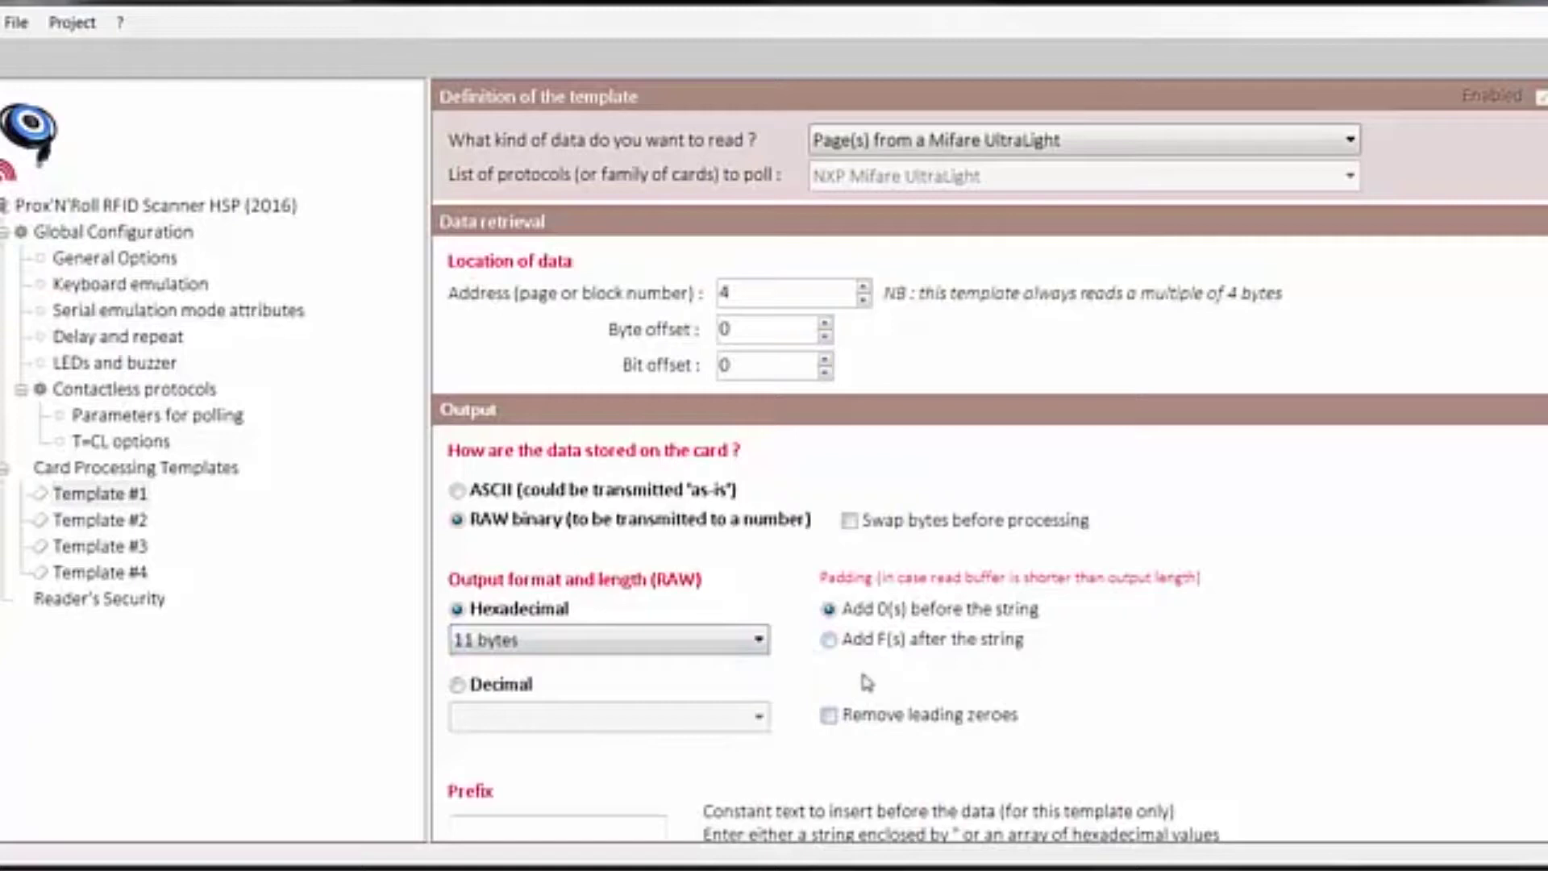
pyautogui.click(565, 641)
pyautogui.click(597, 735)
pyautogui.scroll(-3, 1322, 653)
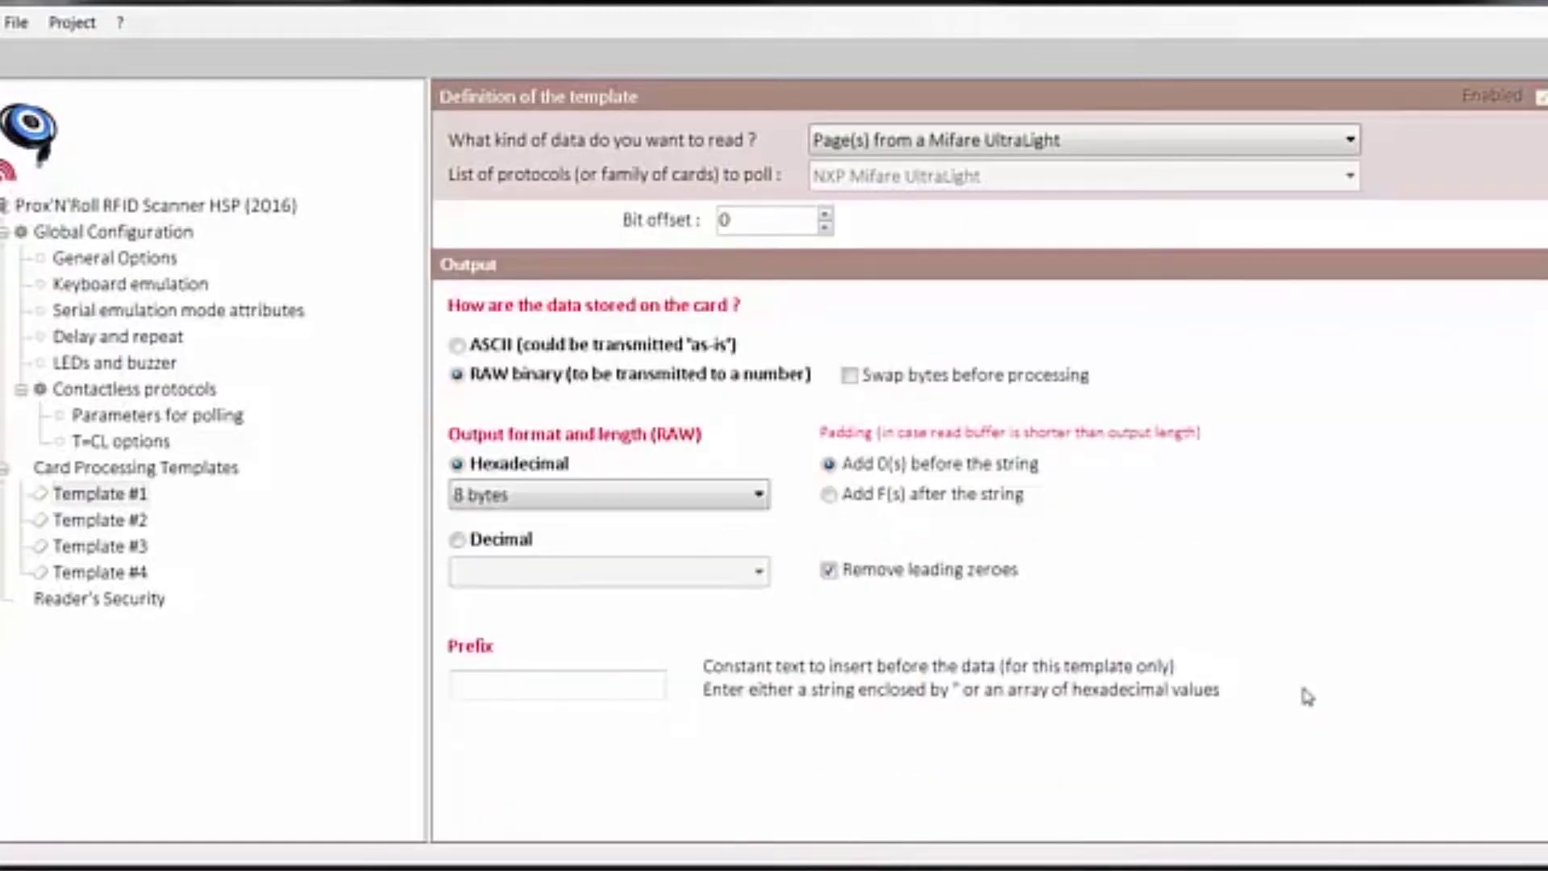
pyautogui.click(580, 684)
# Write the project configuration into the connected SpringCard RFID Scanner HSP reader.
pyautogui.click(63, 23)
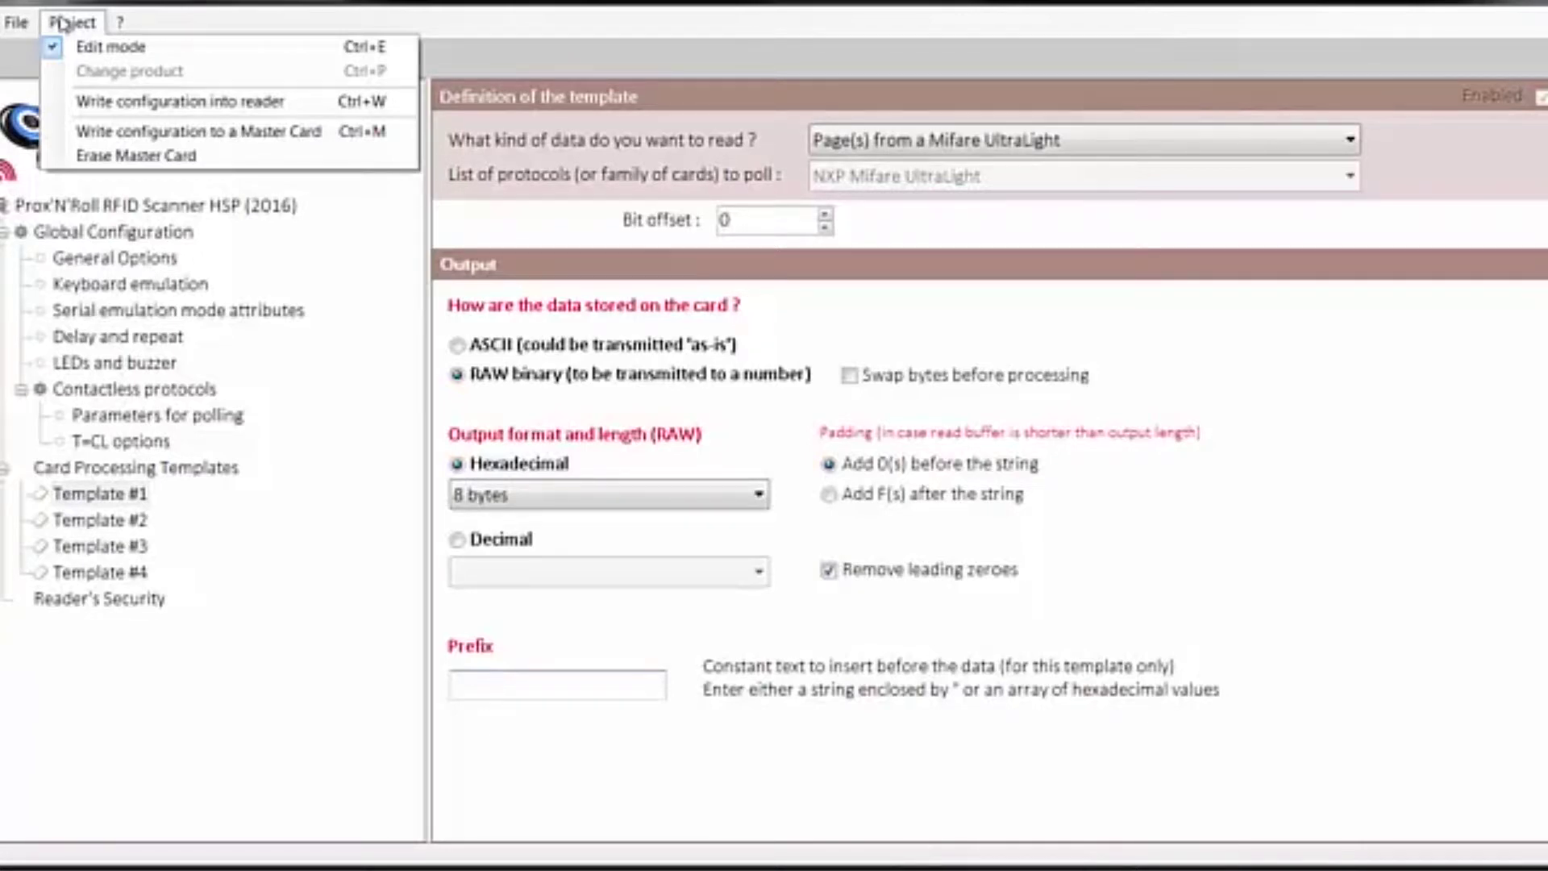
pyautogui.click(344, 104)
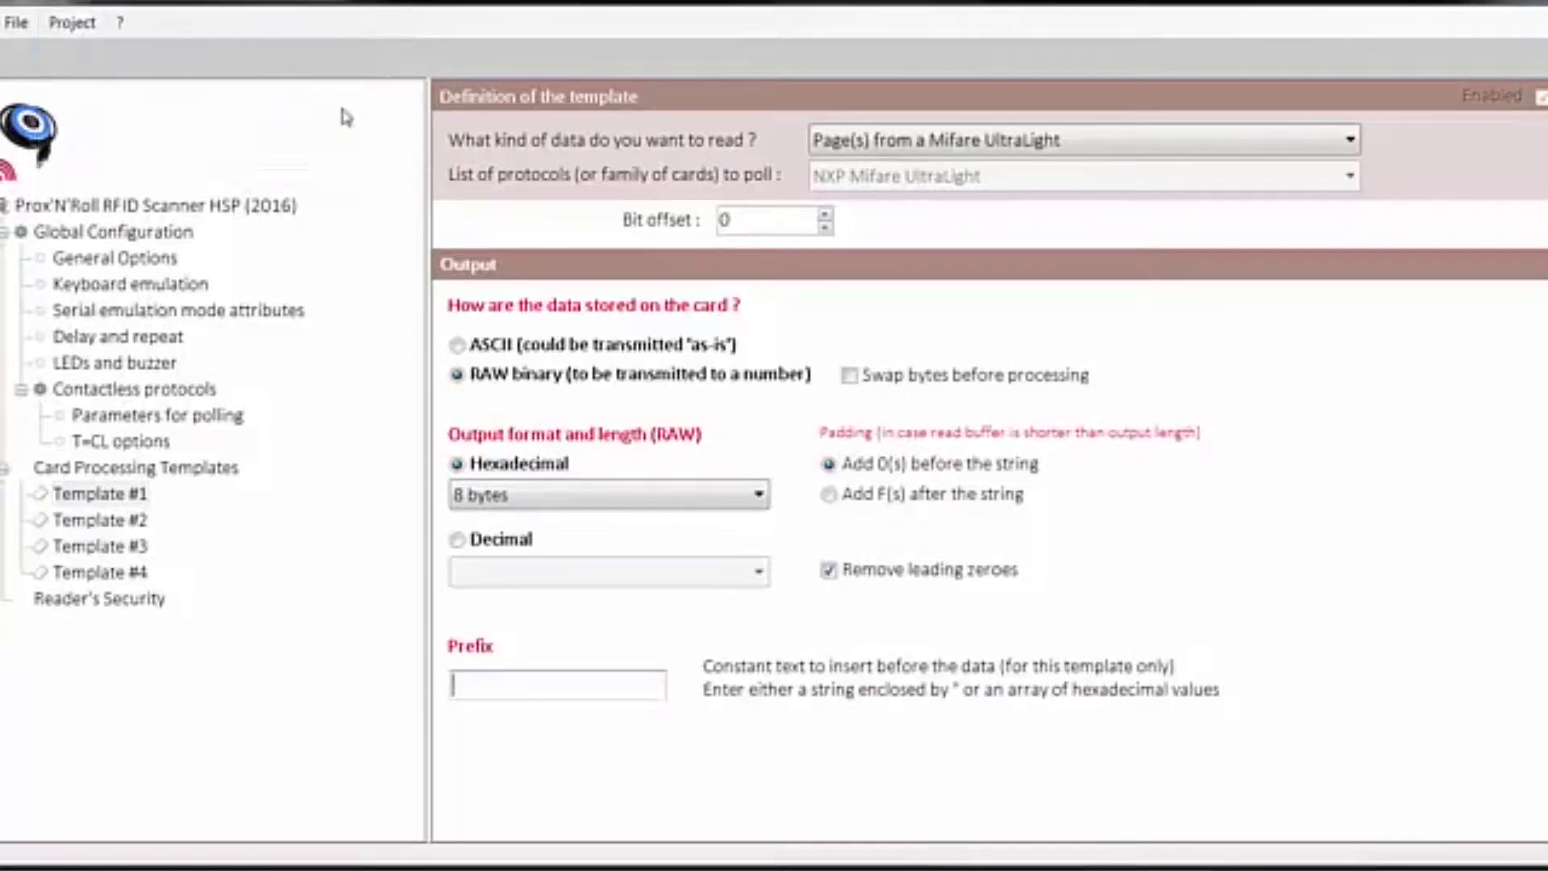
pyautogui.click(522, 629)
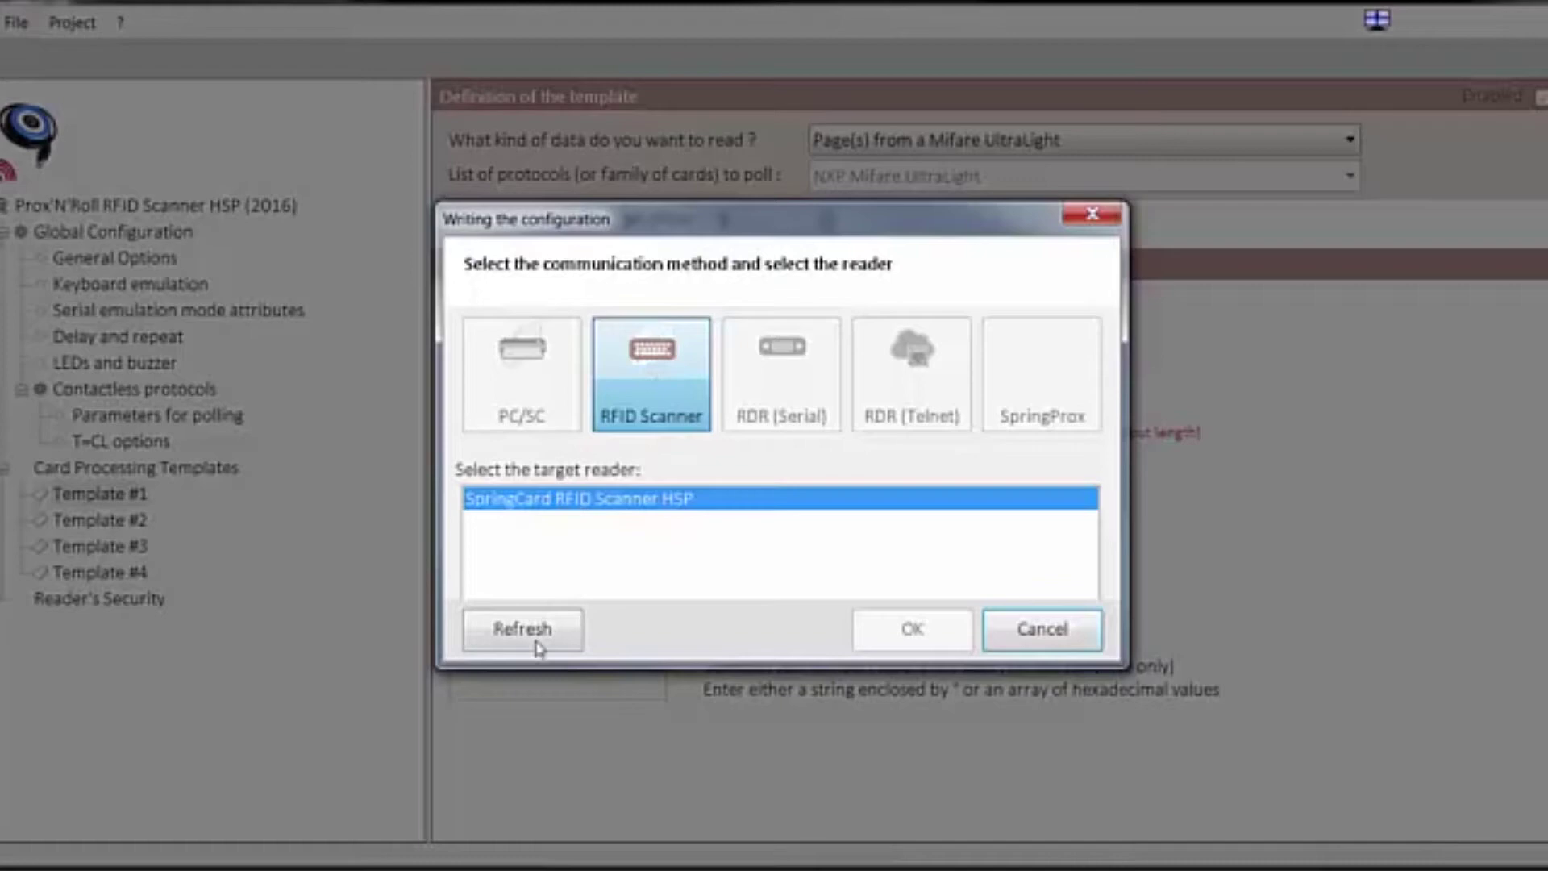
pyautogui.click(537, 510)
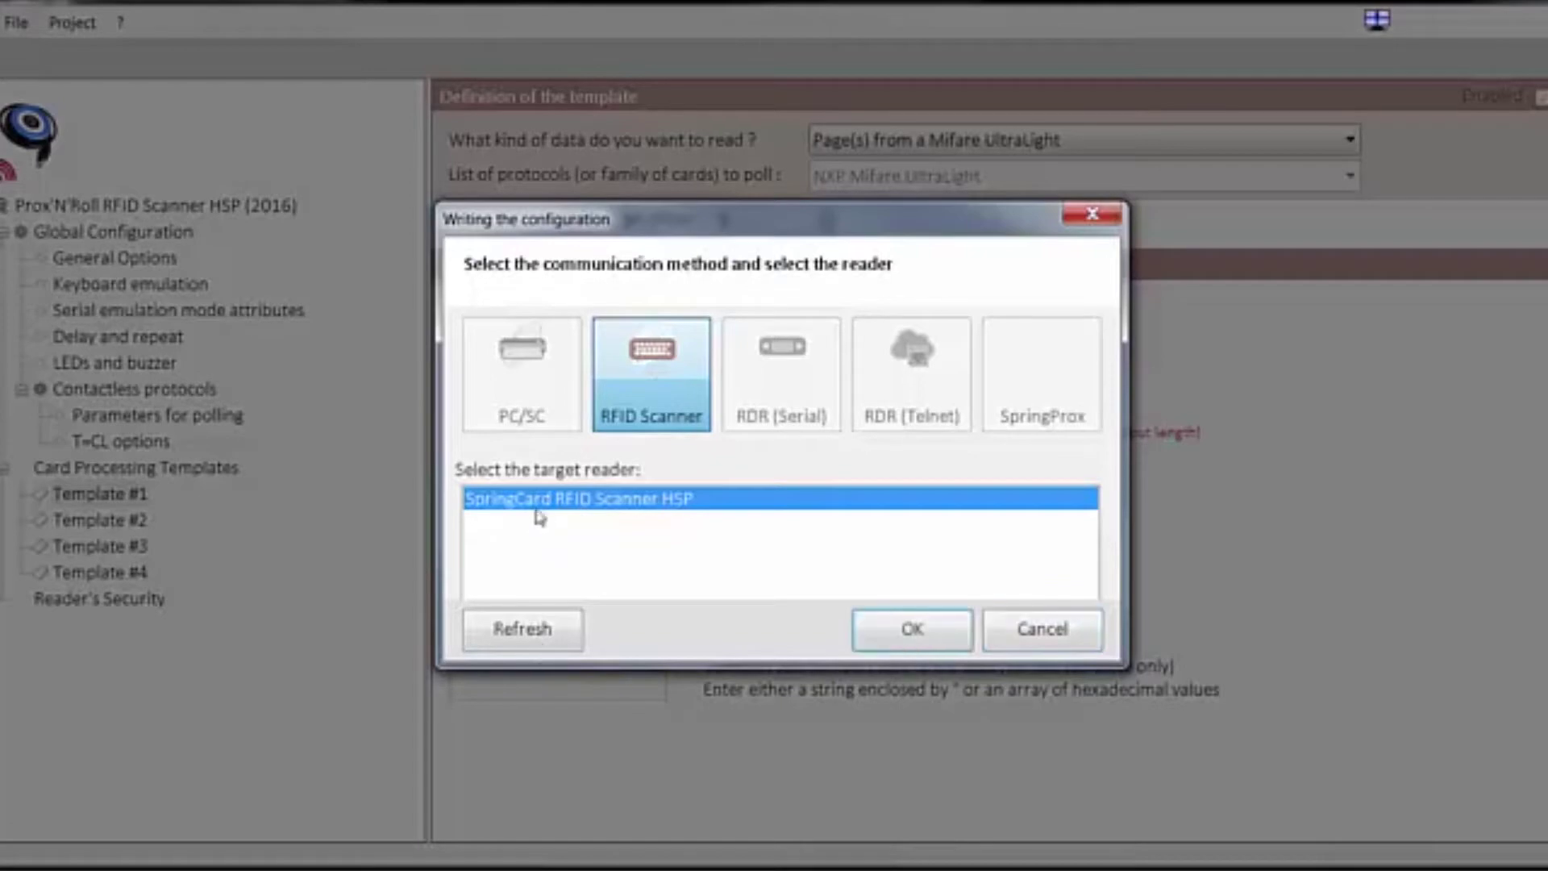
pyautogui.click(911, 635)
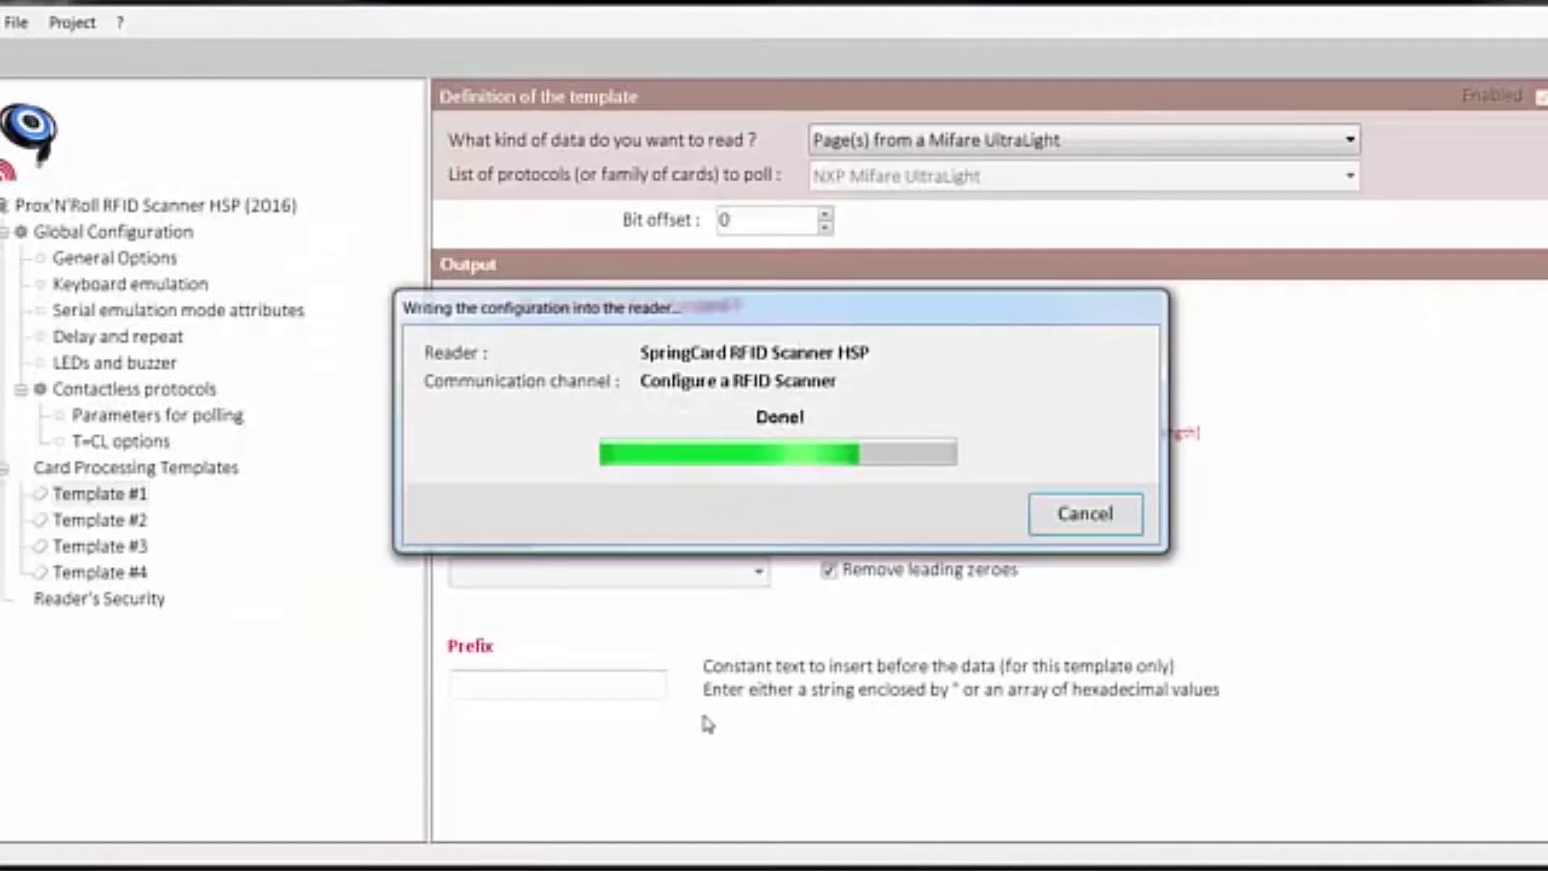
pyautogui.click(78, 24)
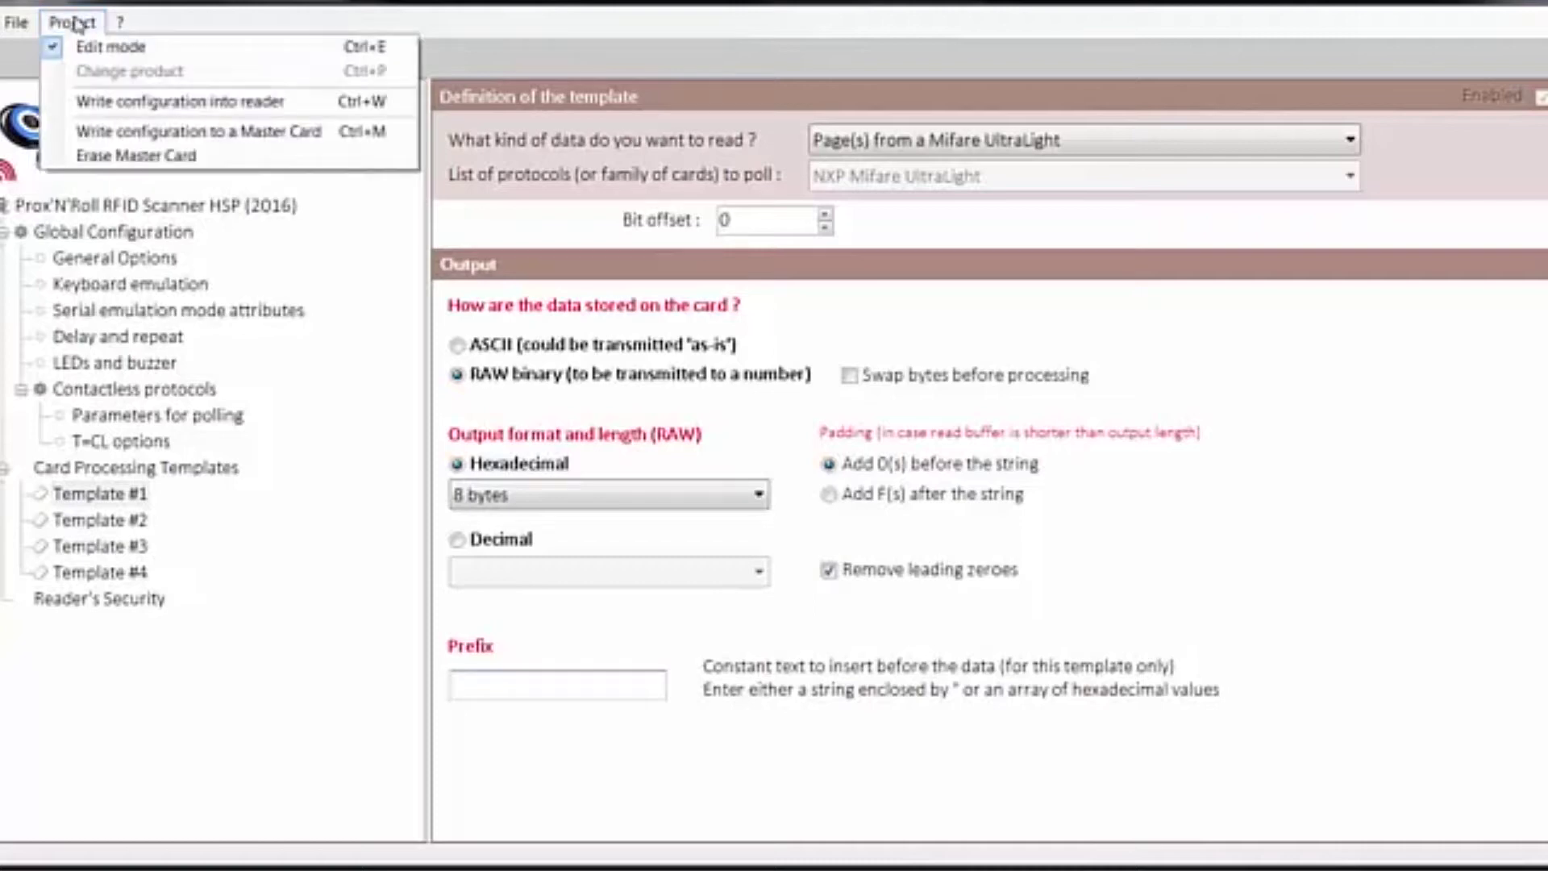
pyautogui.click(77, 25)
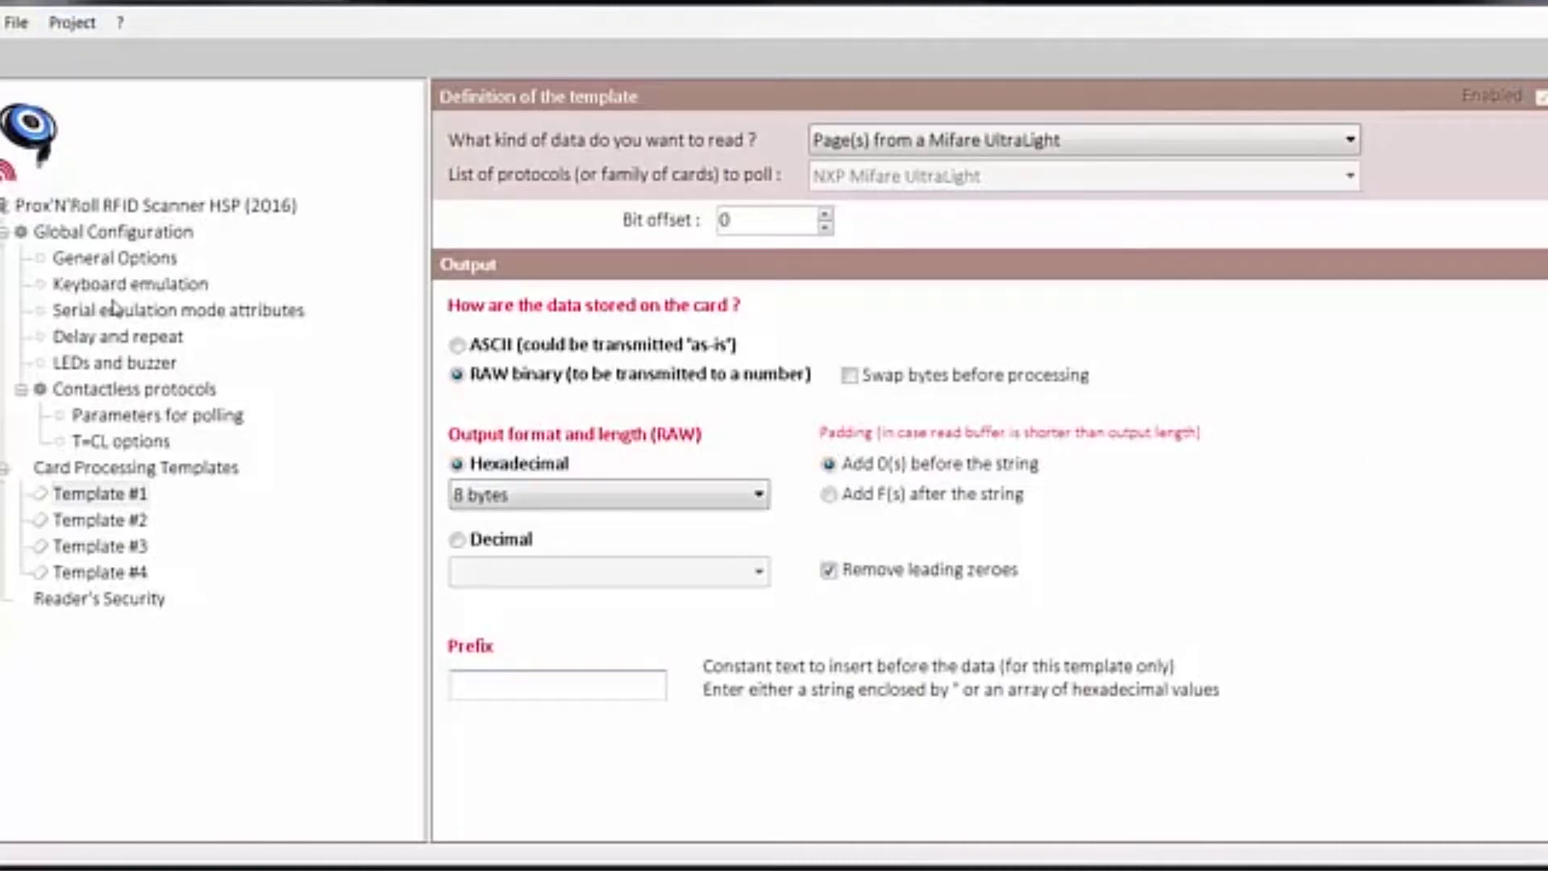
pyautogui.click(64, 21)
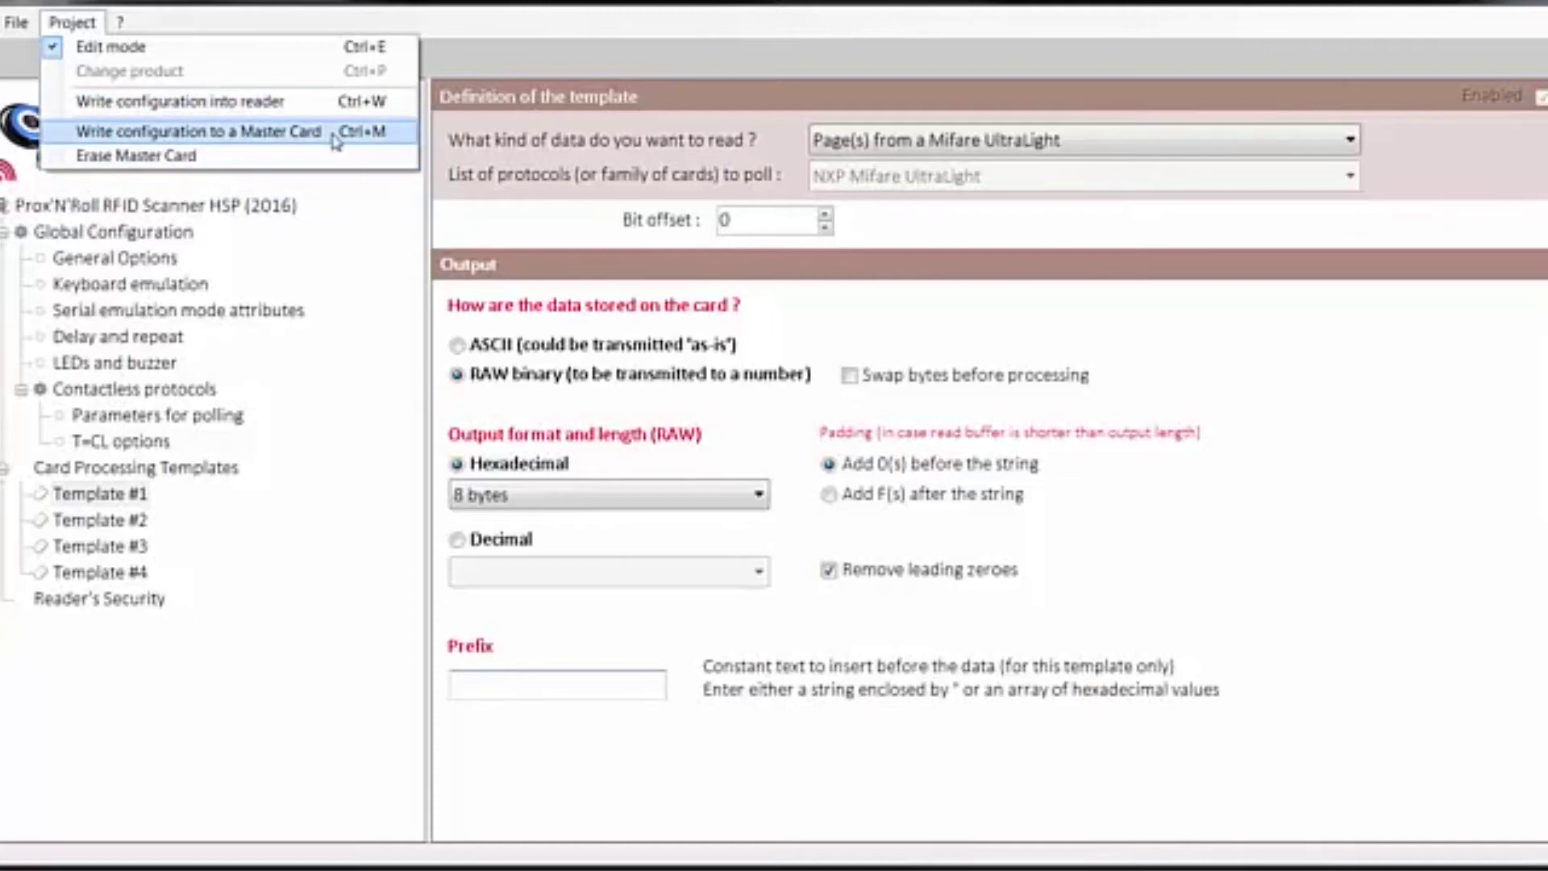
# Select Template #2 and tick Enabled.
pyautogui.click(442, 339)
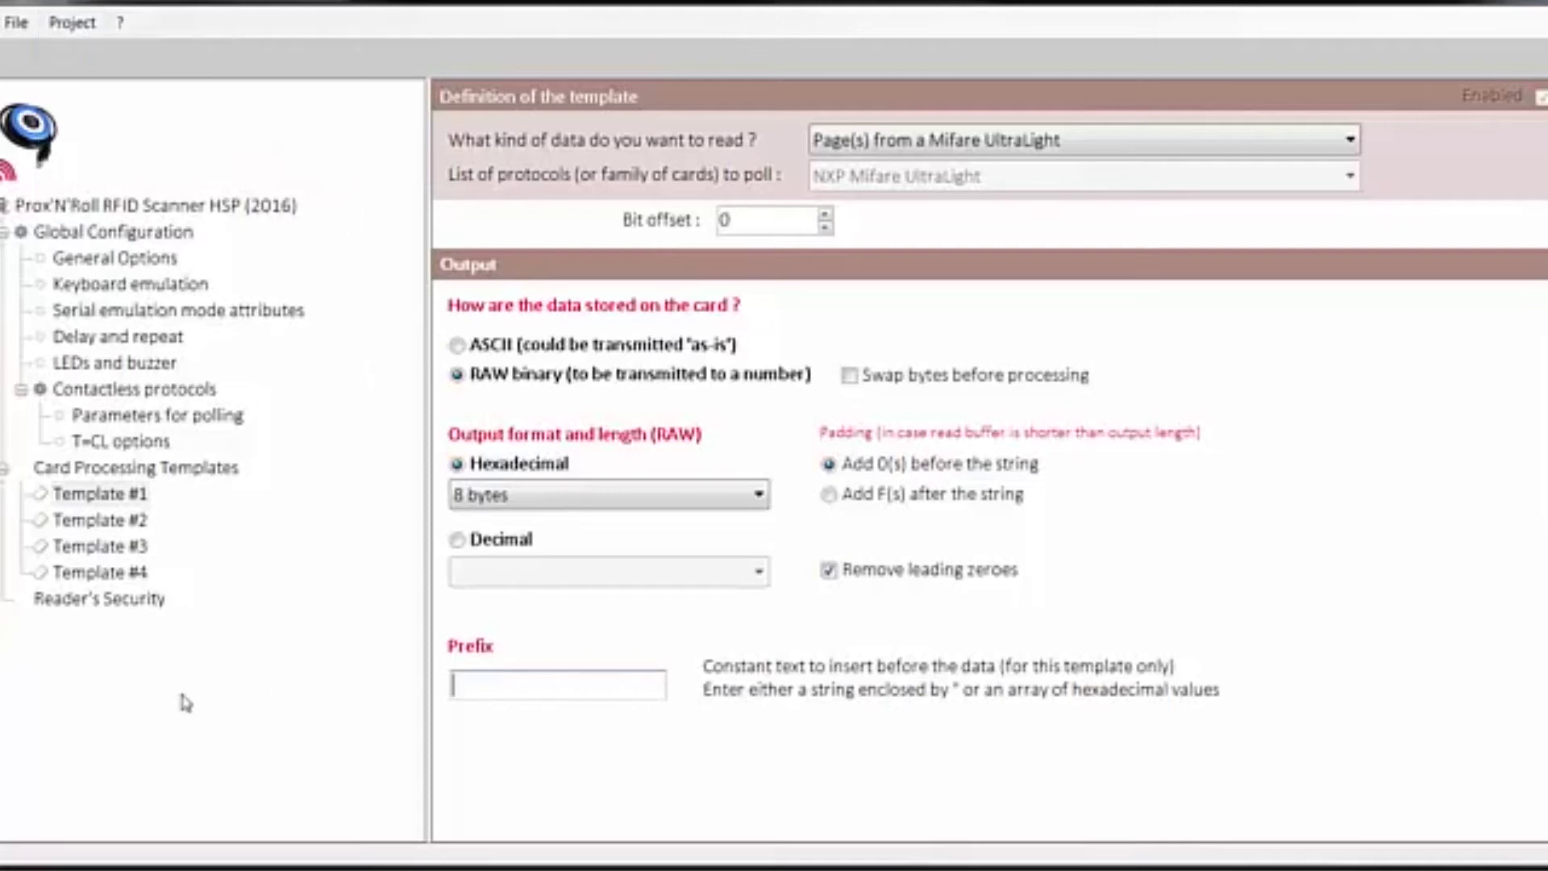
pyautogui.click(119, 524)
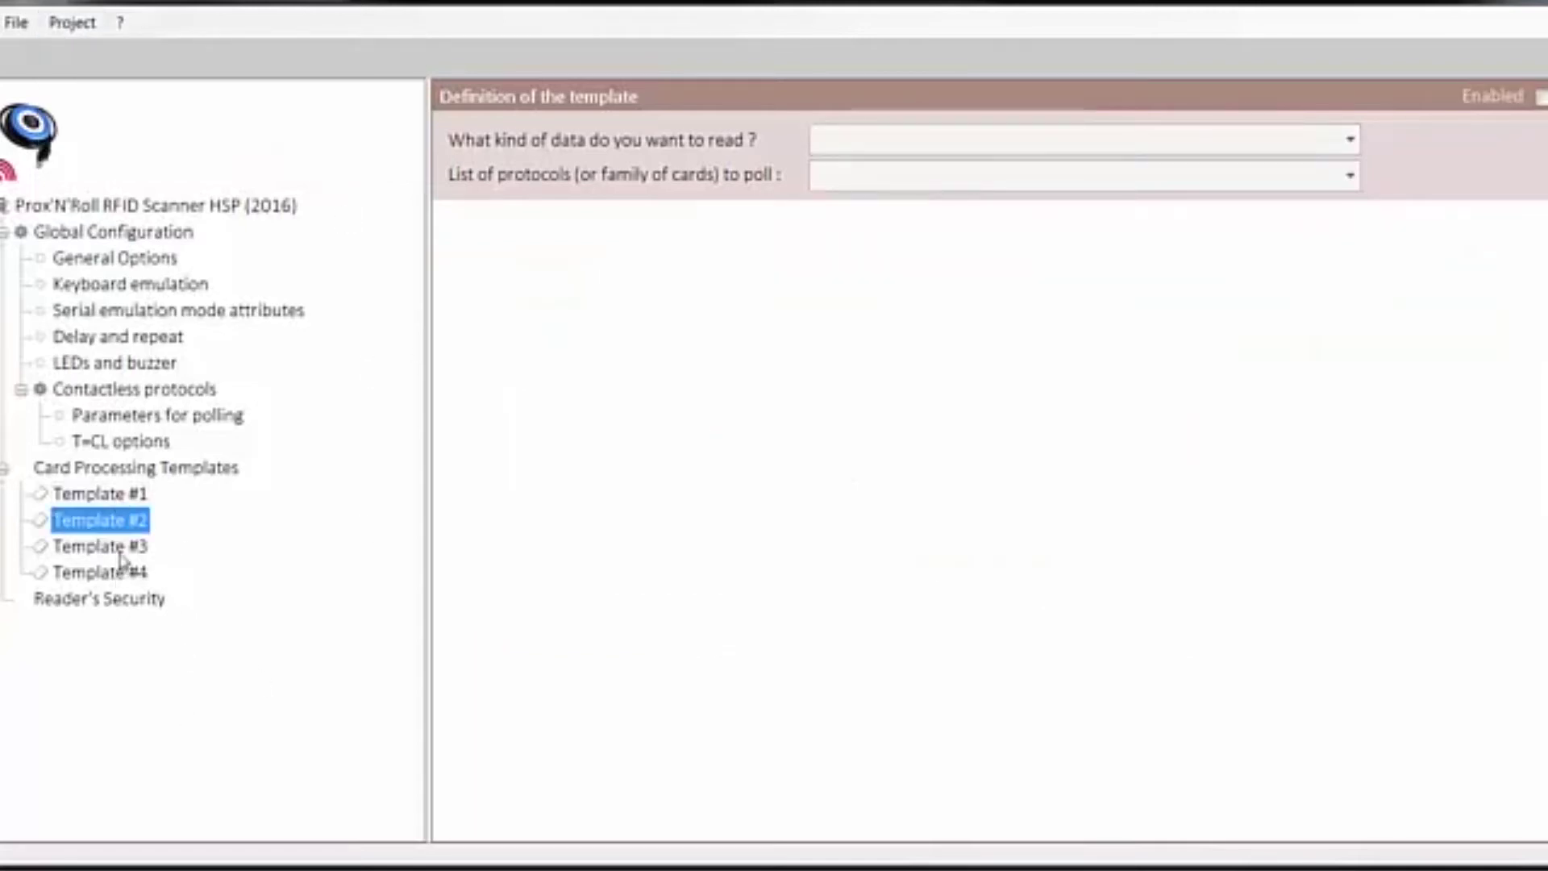
pyautogui.click(121, 551)
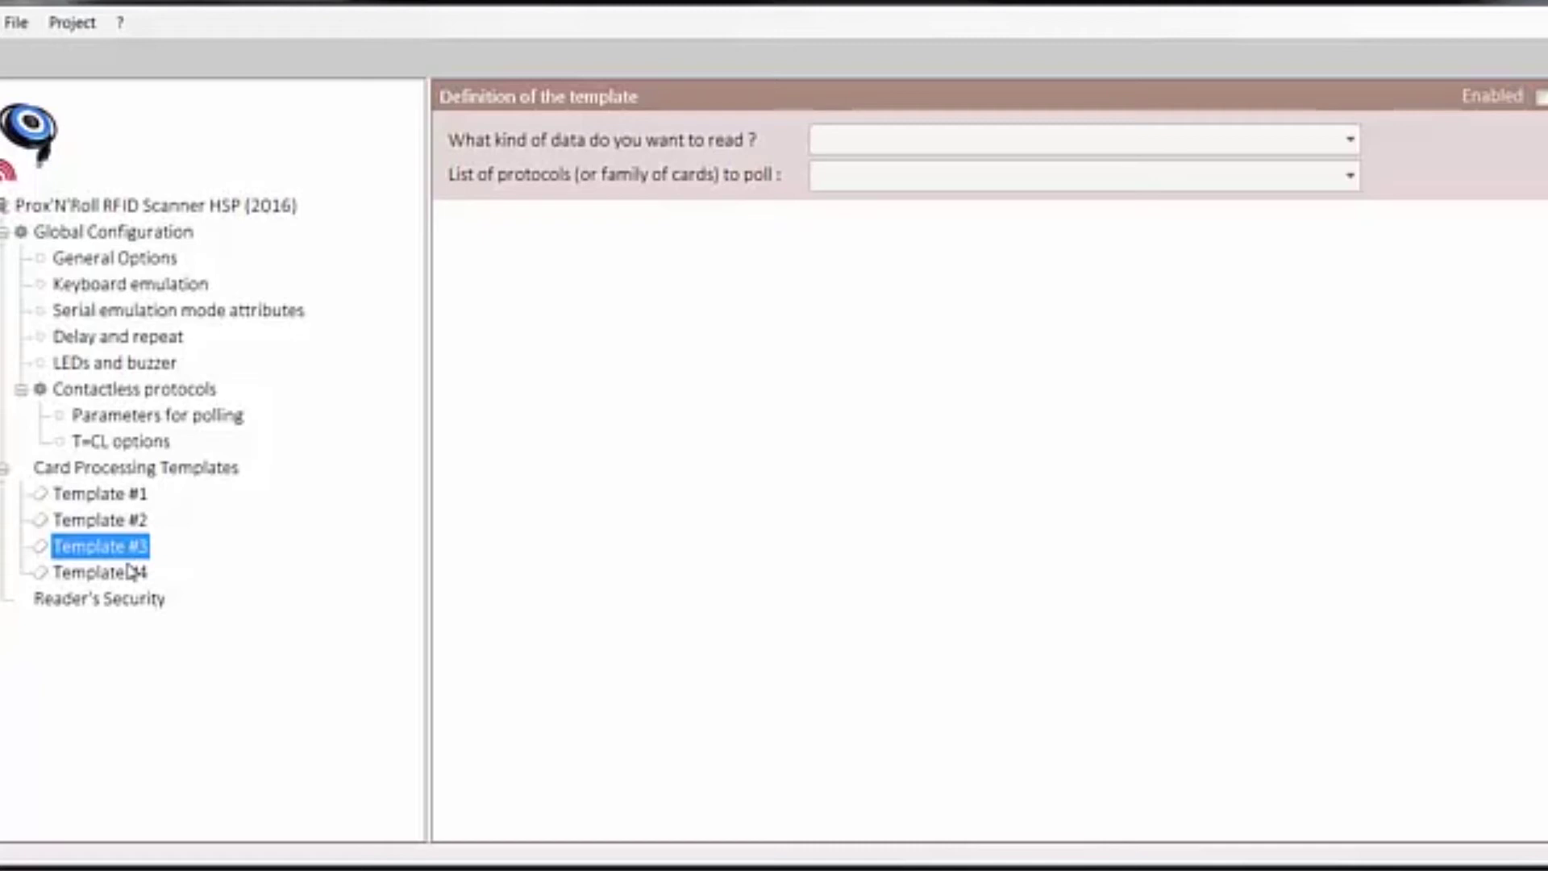
pyautogui.click(128, 520)
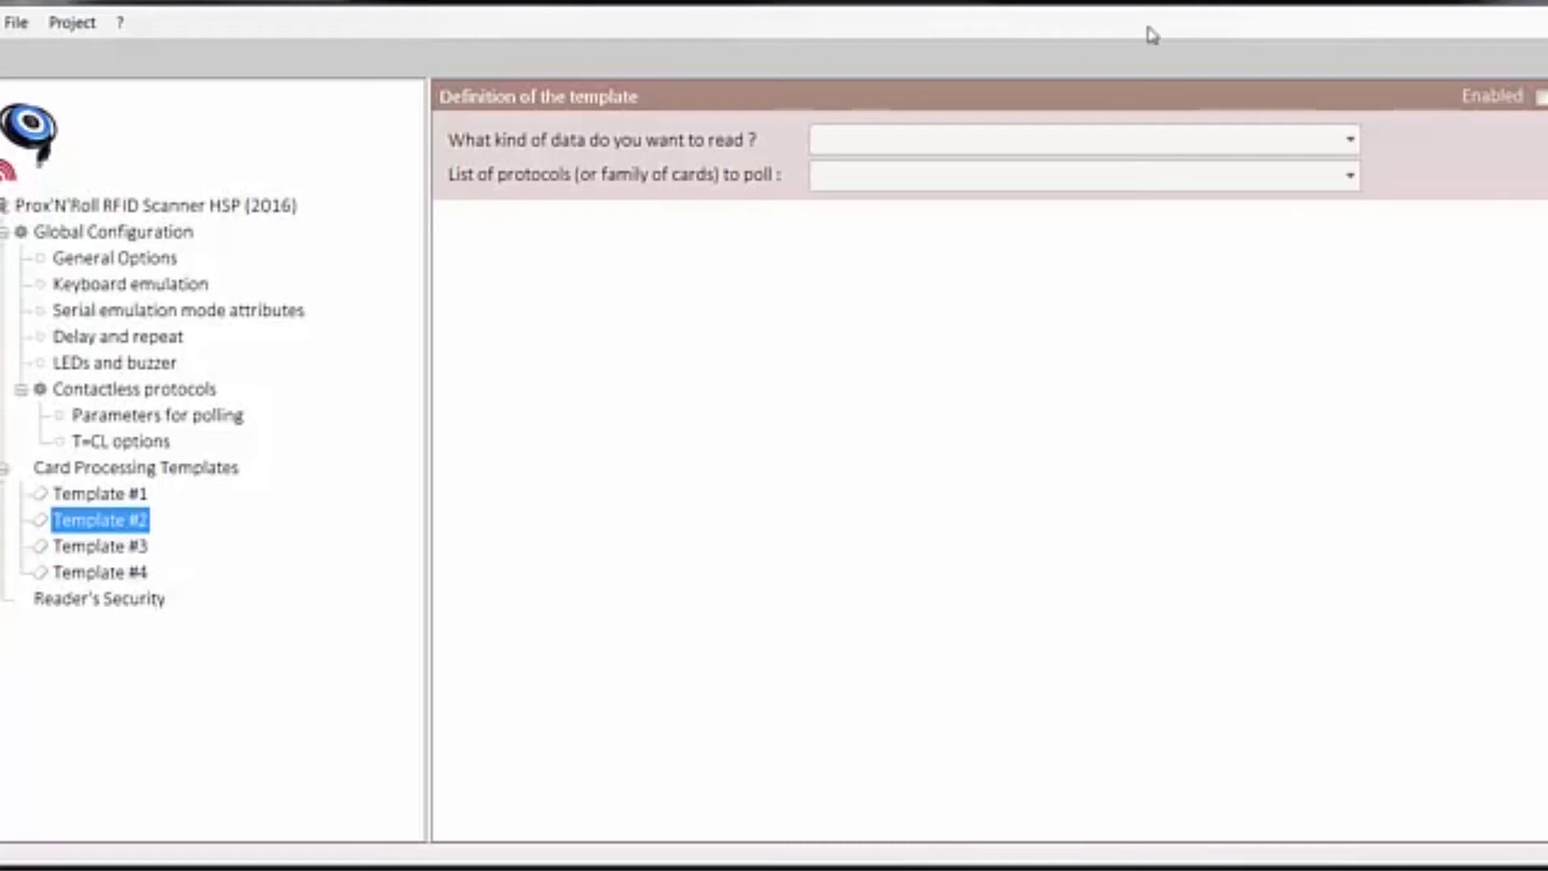
pyautogui.click(1542, 96)
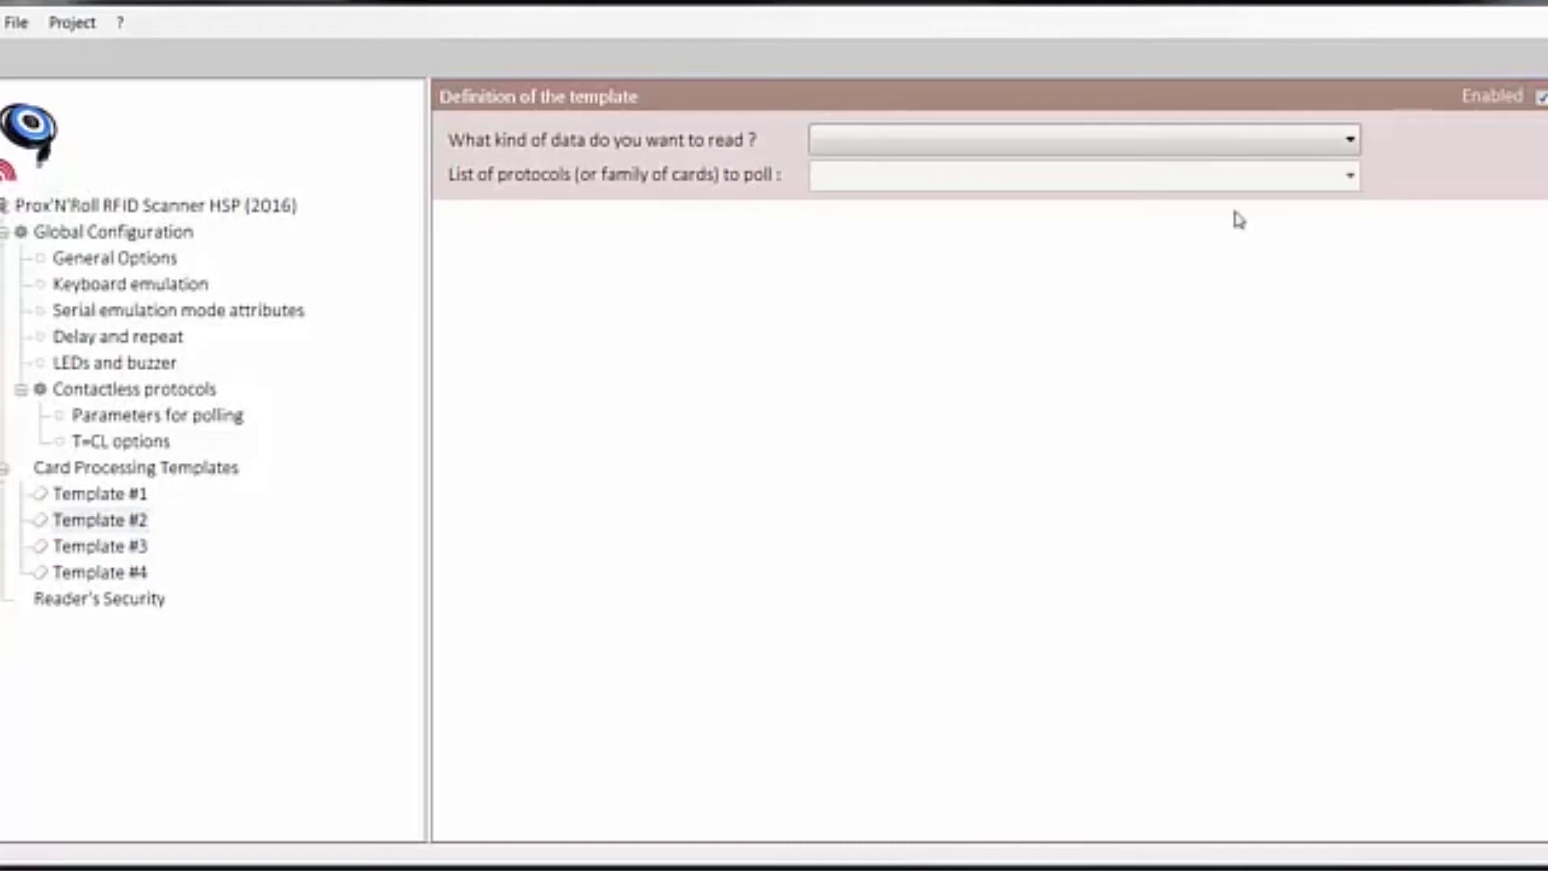
# Read the serial number from Thin Film cards as variable-length hexadecimal.
pyautogui.click(1048, 143)
pyautogui.click(1052, 162)
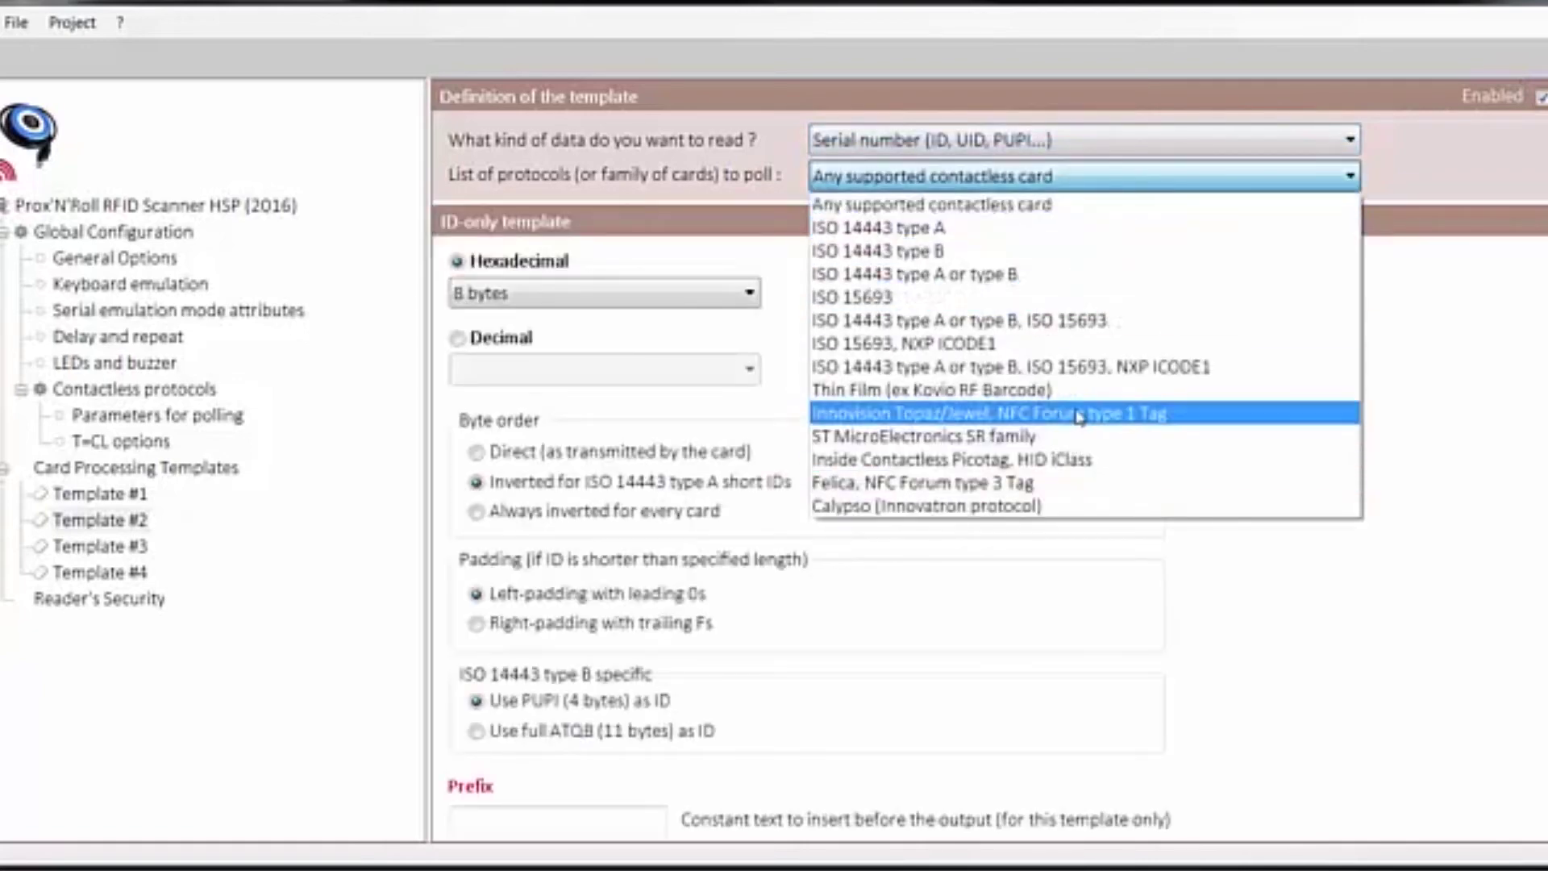
pyautogui.click(928, 393)
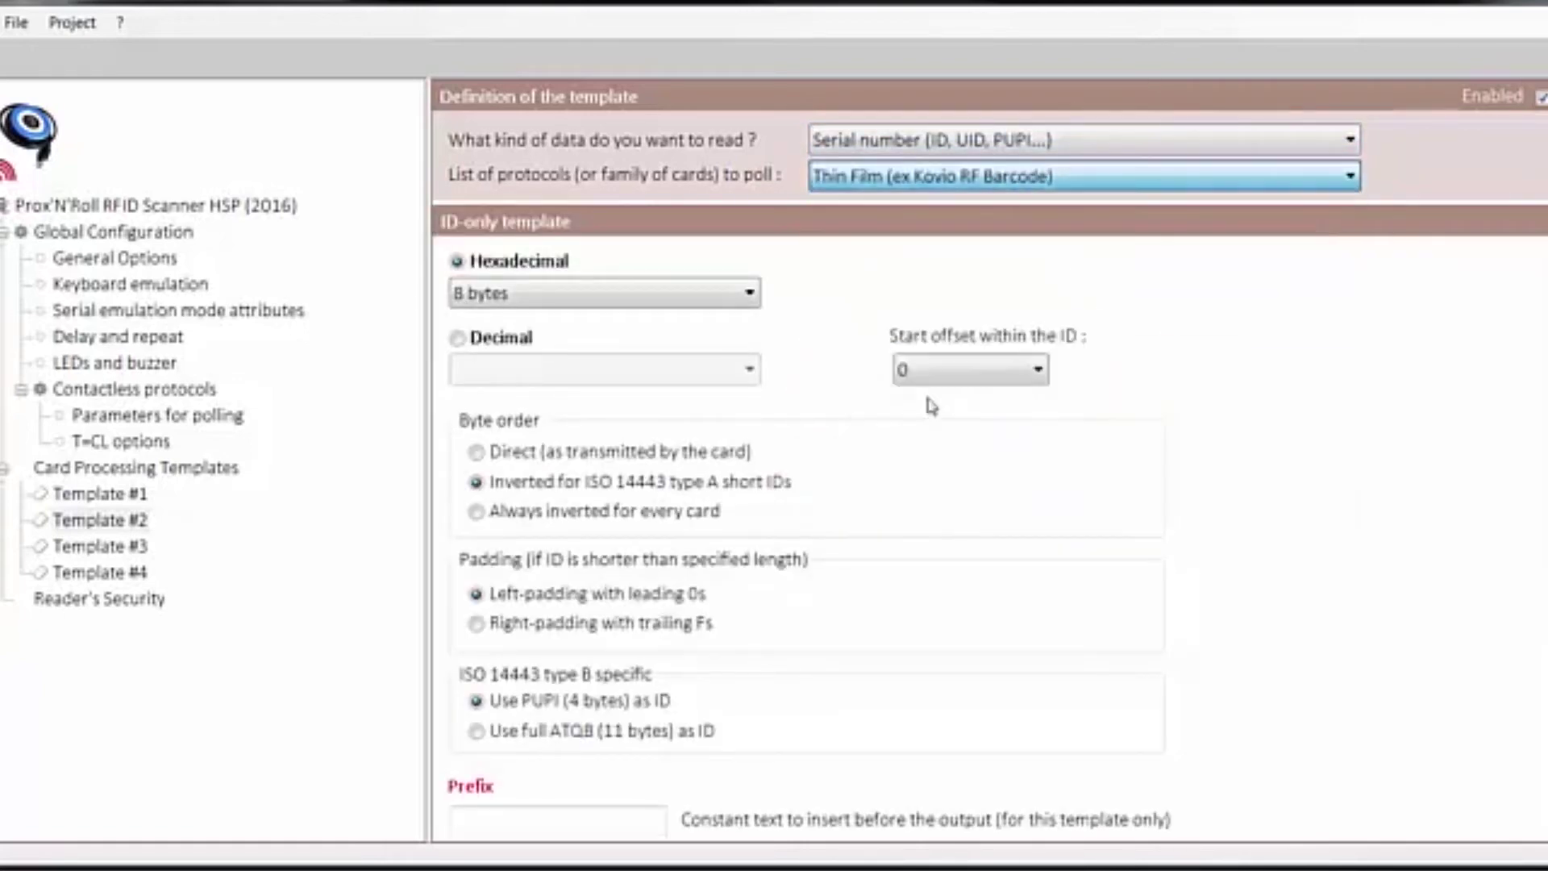
pyautogui.click(901, 153)
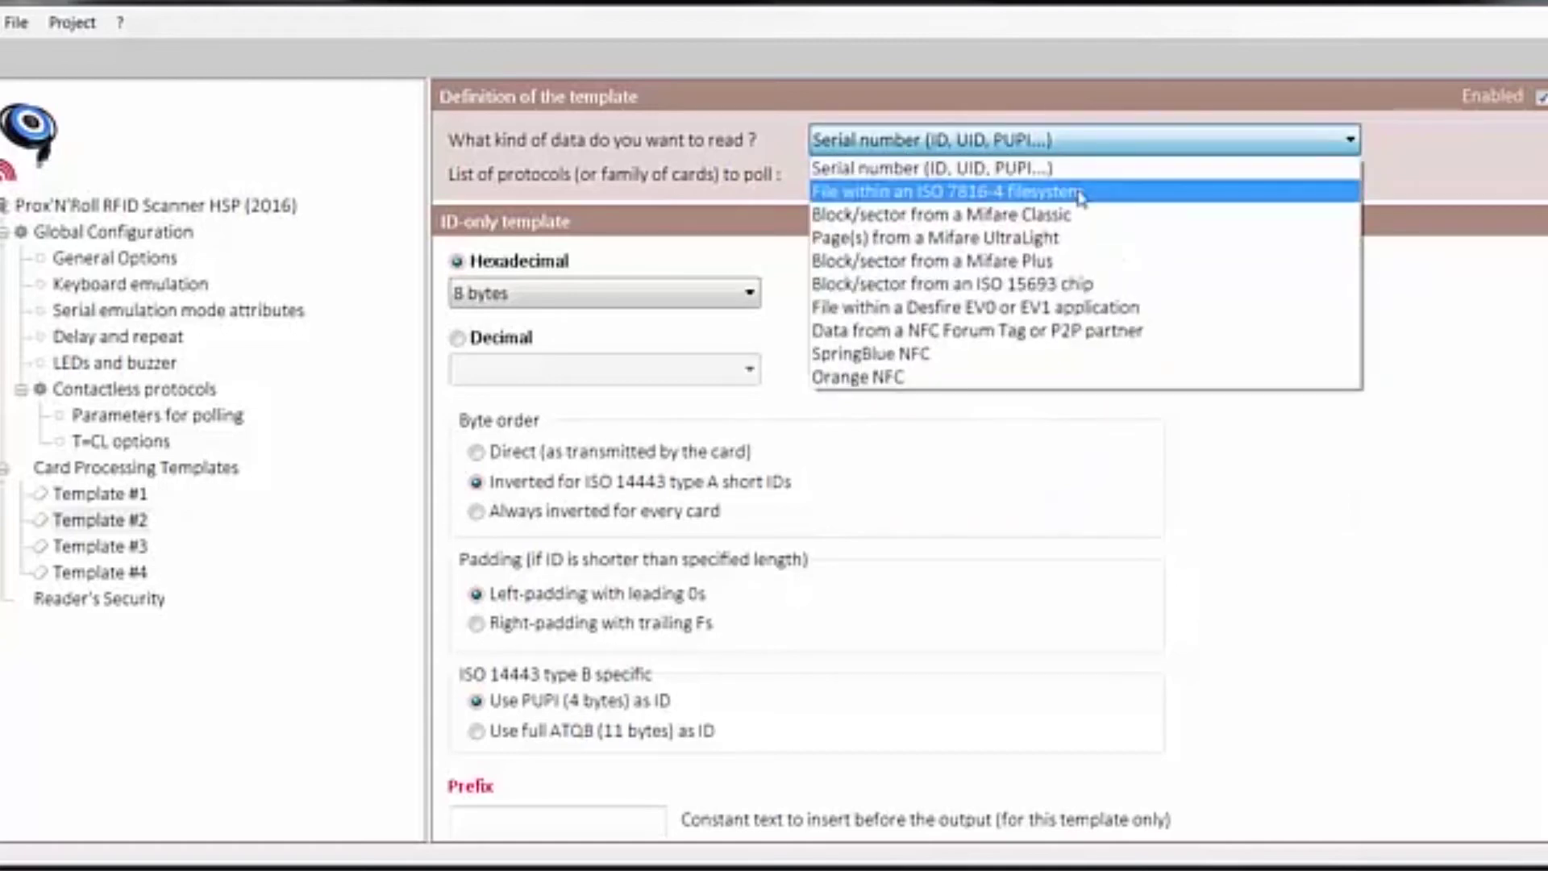
pyautogui.click(997, 164)
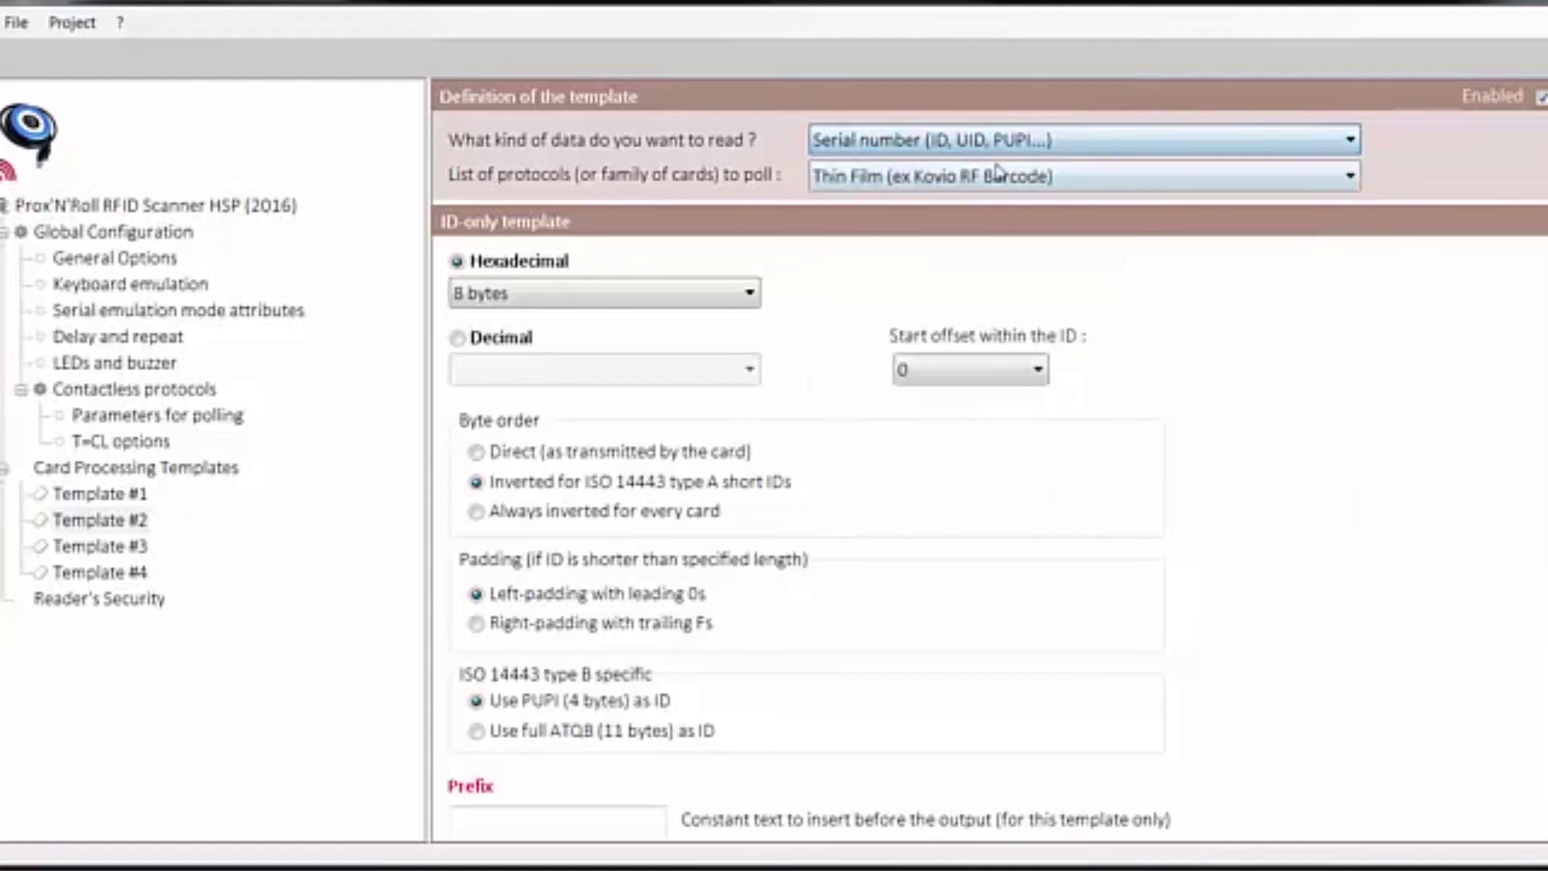
pyautogui.click(500, 295)
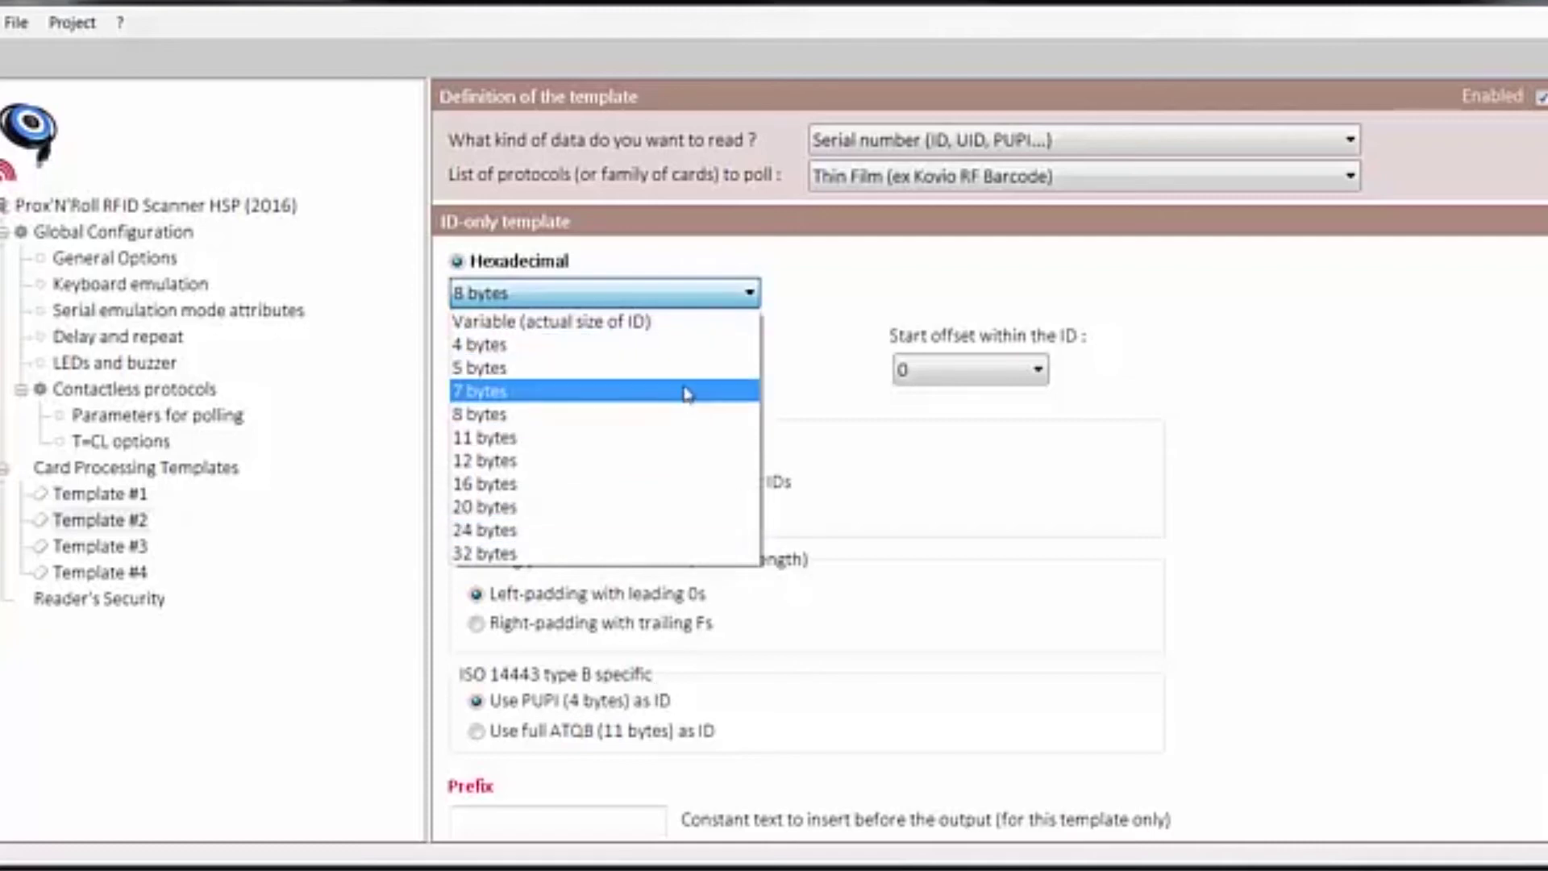
pyautogui.click(675, 327)
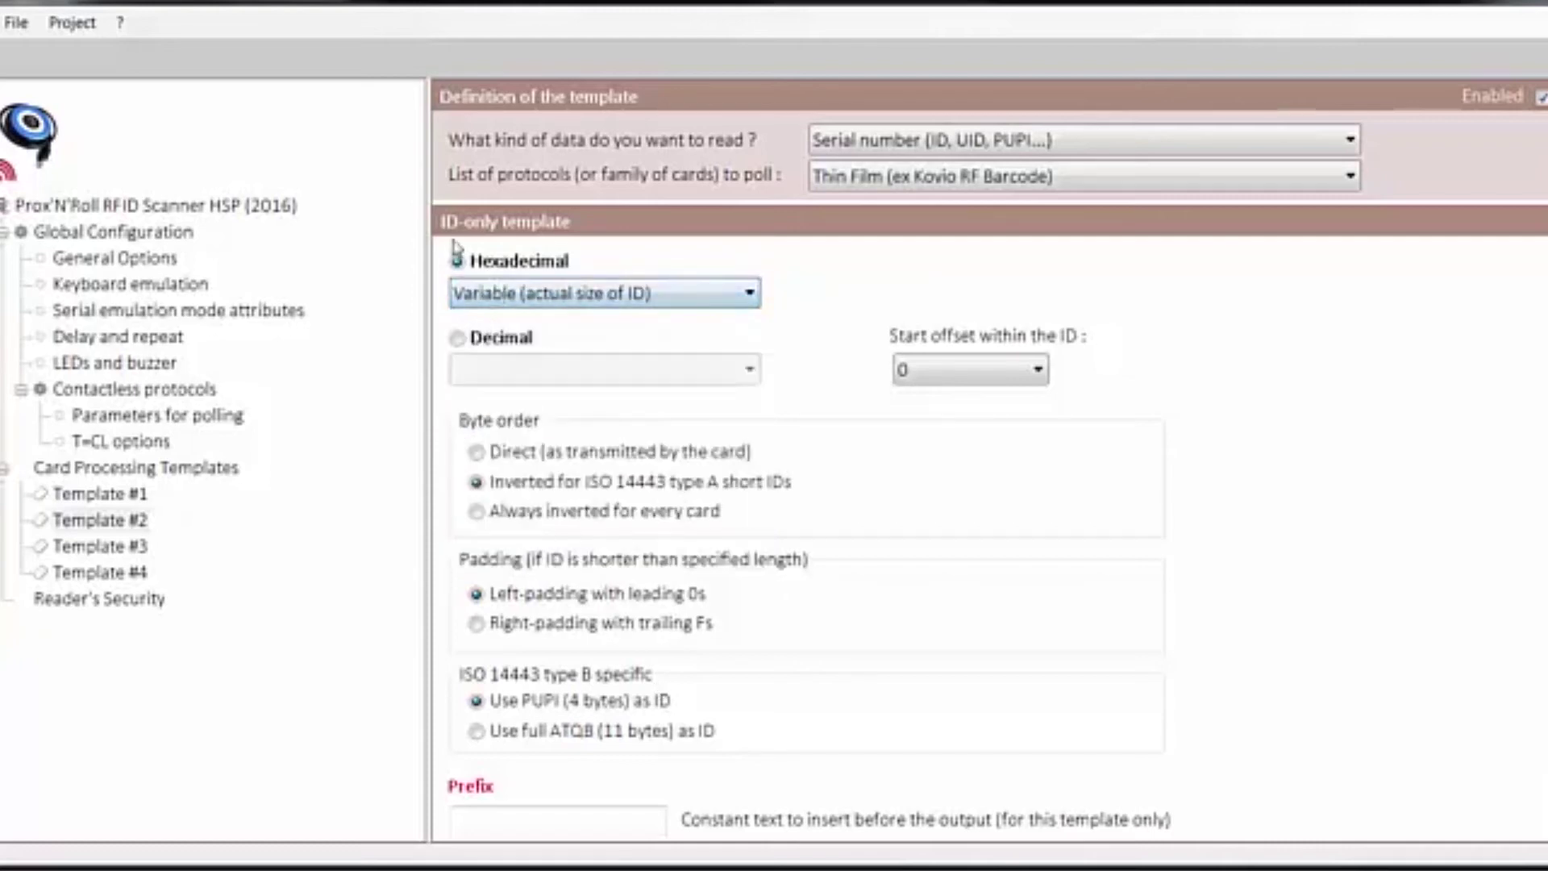